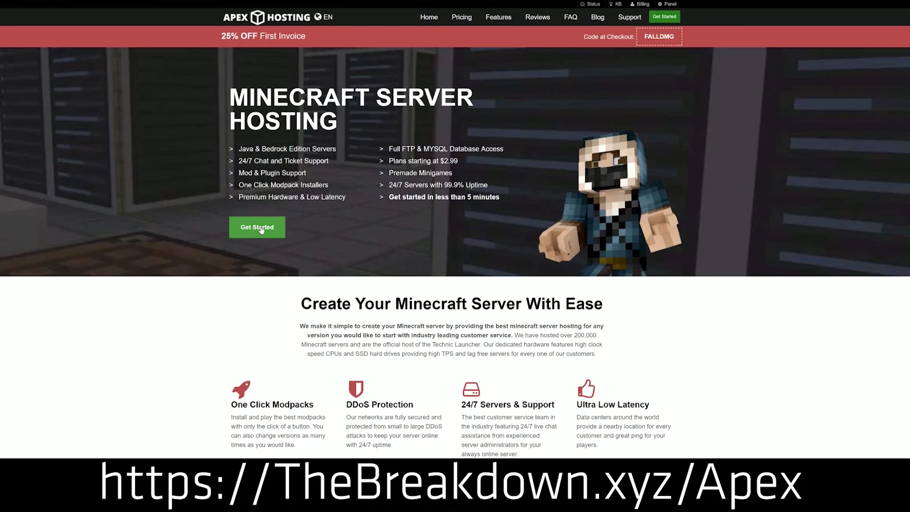
Highlight the One Click Modpacks, Automated Backups and Instant Setup text in the article
scroll(325, 156, "down", 4)
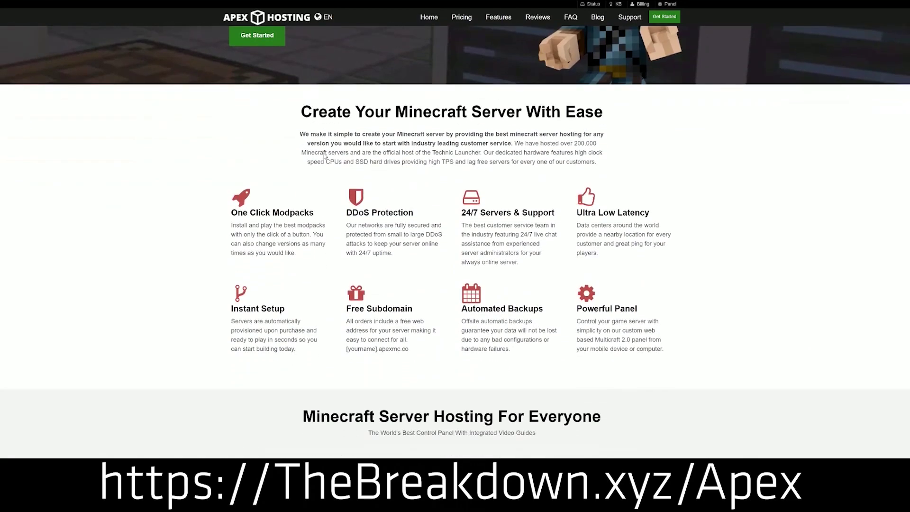
left_click_drag(231, 212, 557, 217)
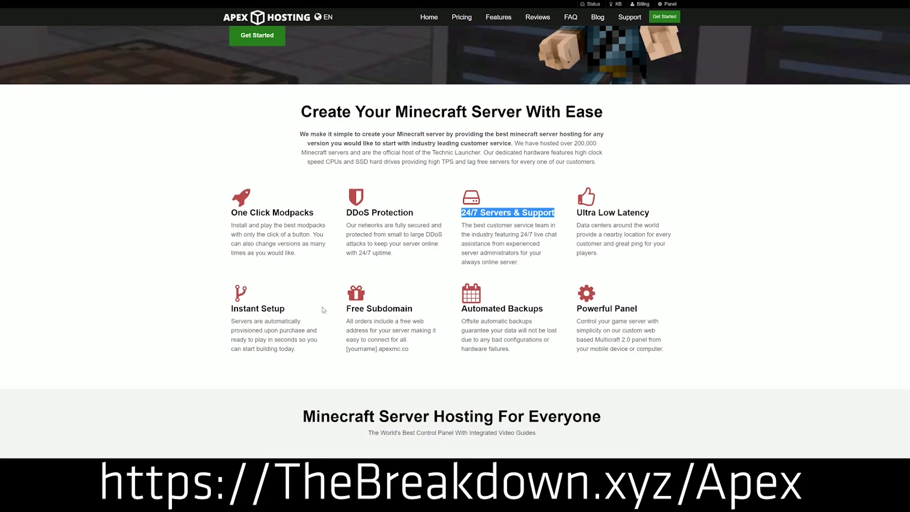
left_click_drag(460, 309, 570, 308)
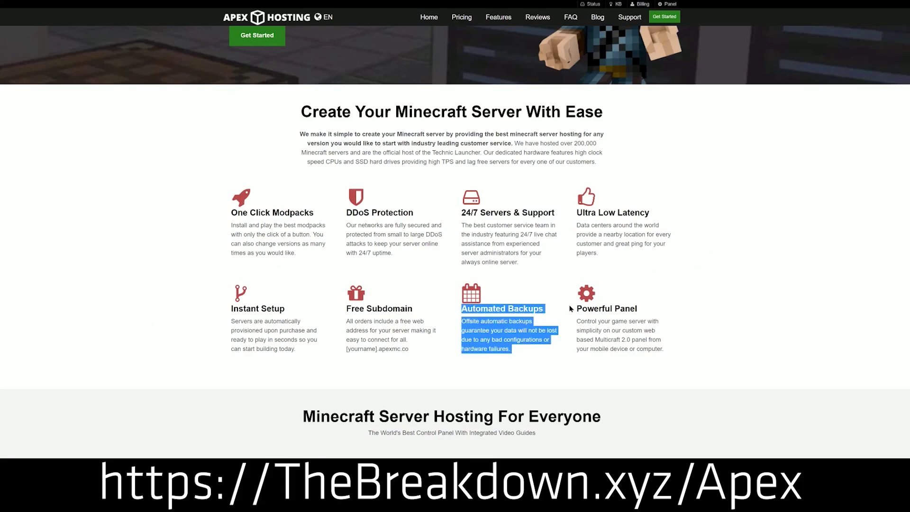
left_click(441, 311)
left_click_drag(296, 350, 231, 308)
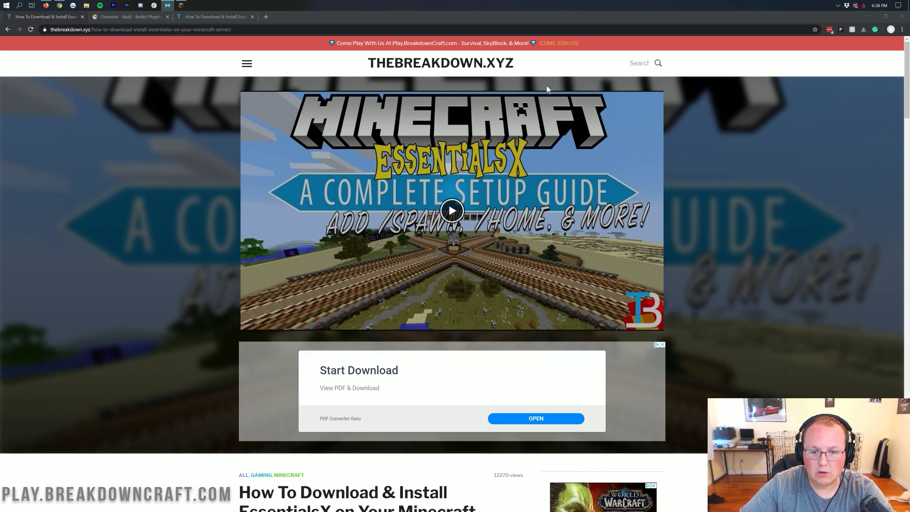
Play the EssentialsX setup video and open the Download EssentialsX link in a new tab
left_click(400, 221)
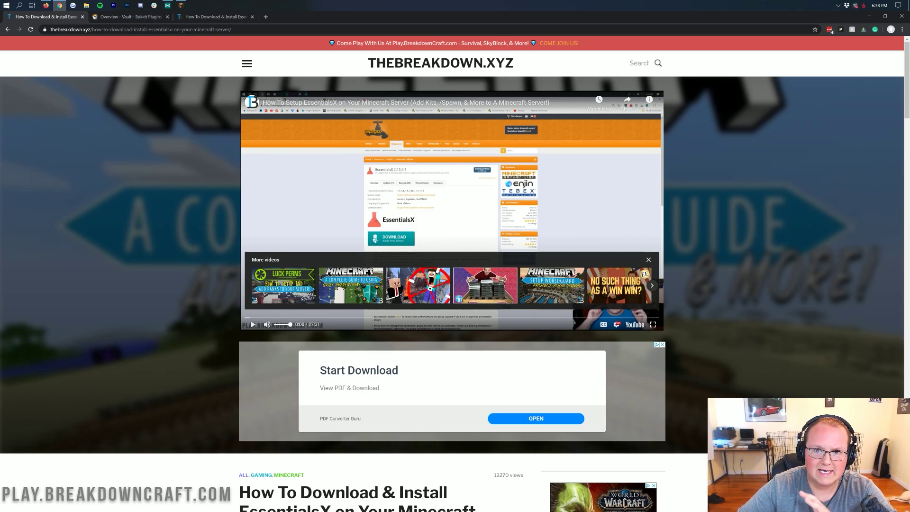
scroll(178, 284, "down", 8)
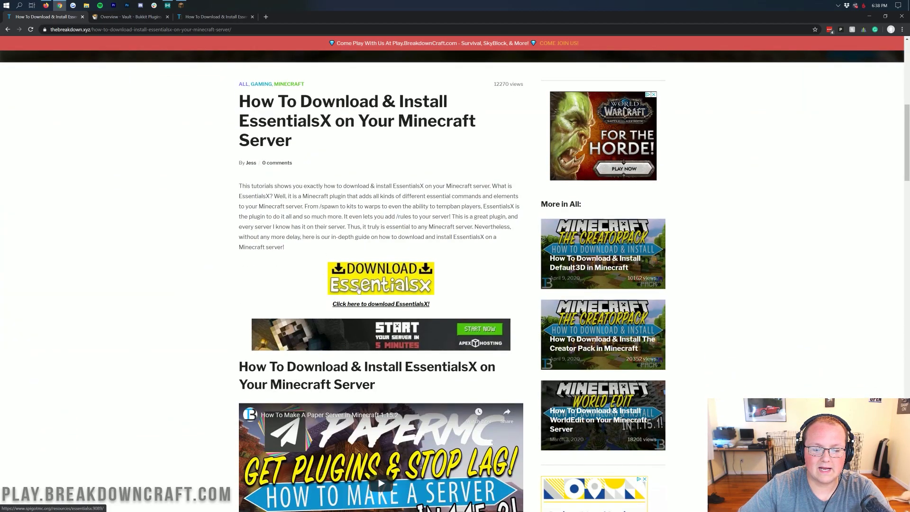
left_click(357, 288)
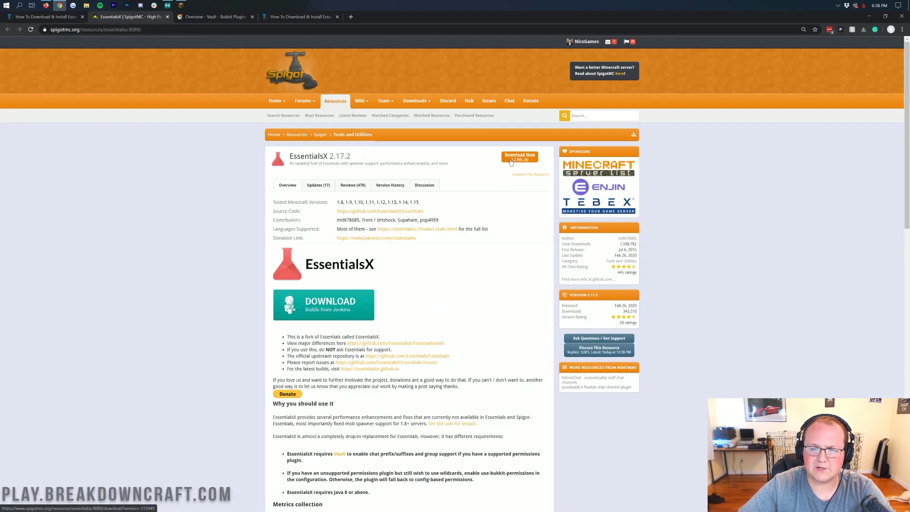
Start the EssentialsX 2.17.2 download on SpigotMC and switch to the Vault Bukkit tab
left_click(519, 156)
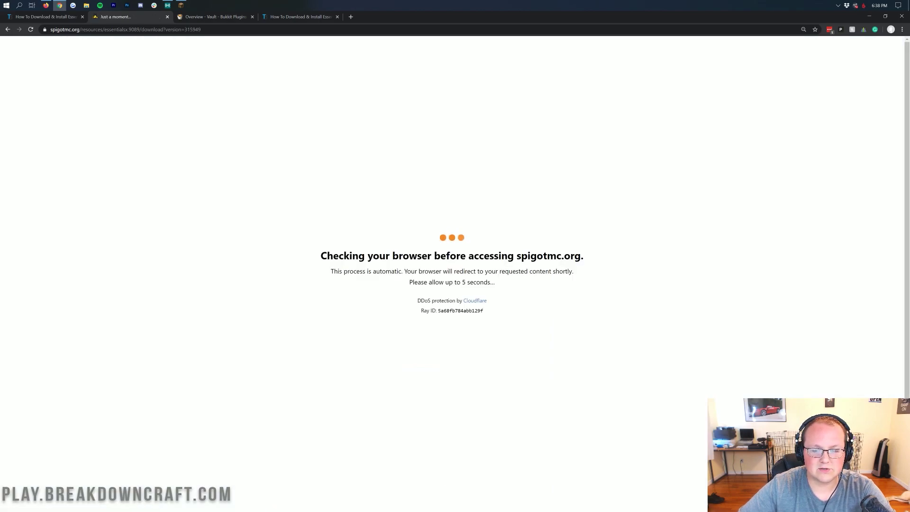
left_click(213, 17)
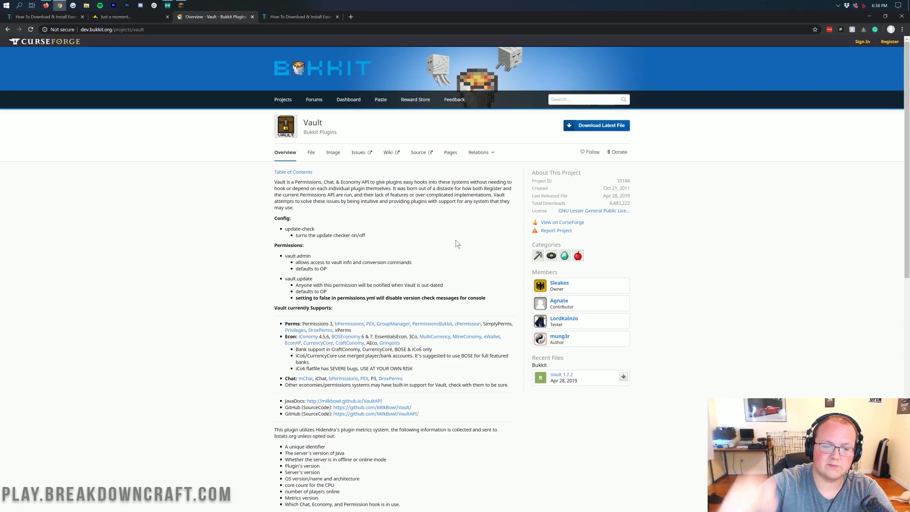
Download Vault 1.7.2 from the Files list and keep Vault.jar
left_click(311, 153)
mouse_move(580, 213)
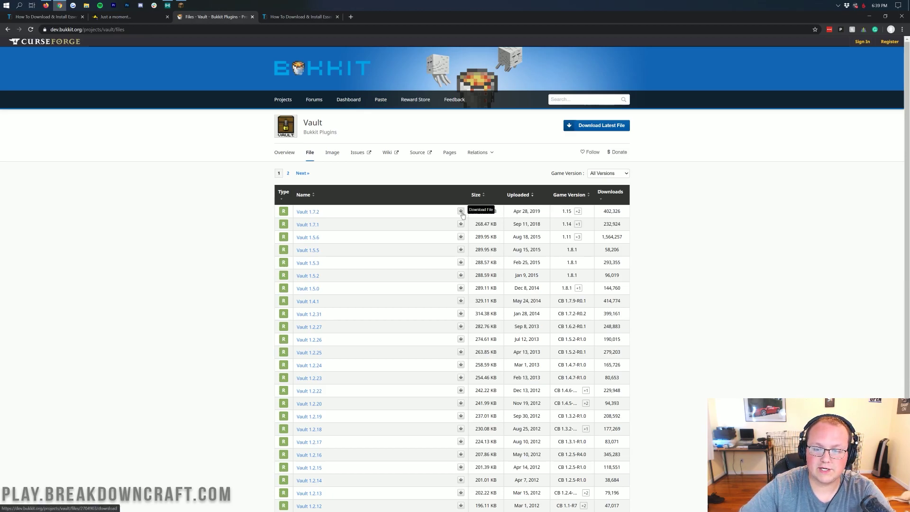
left_click(460, 211)
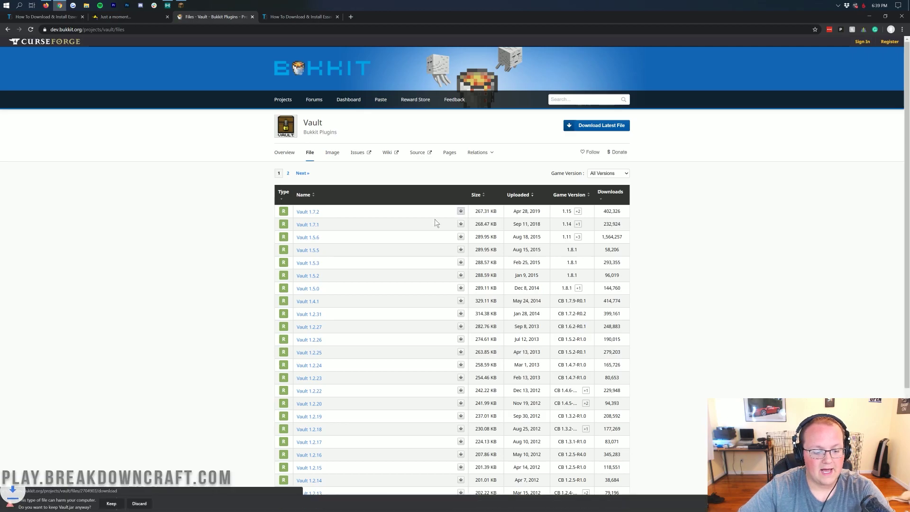
left_click(111, 503)
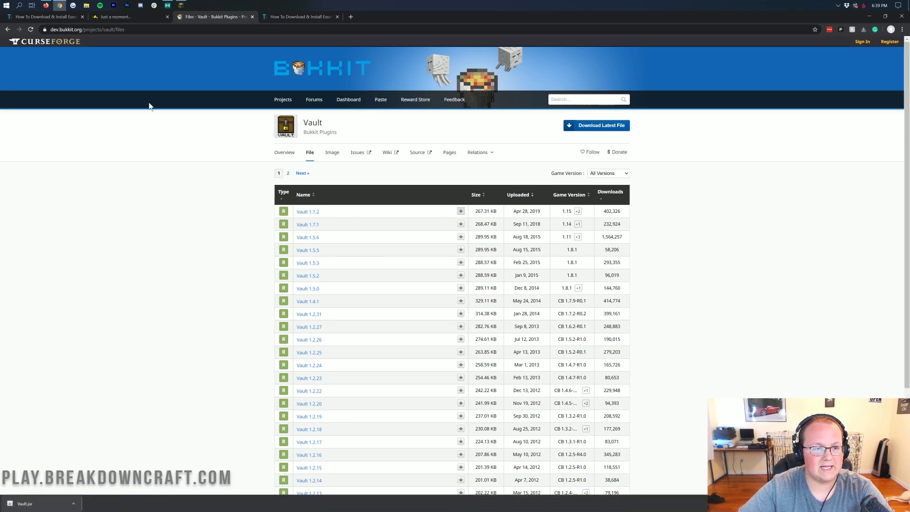
left_click(128, 18)
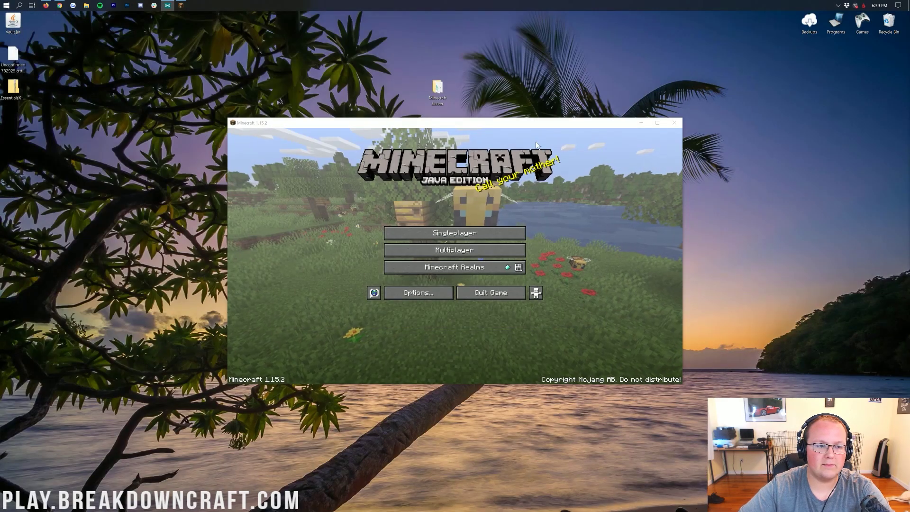
Search for the Downloads folder, find it empty, and close it
left_click(23, 91)
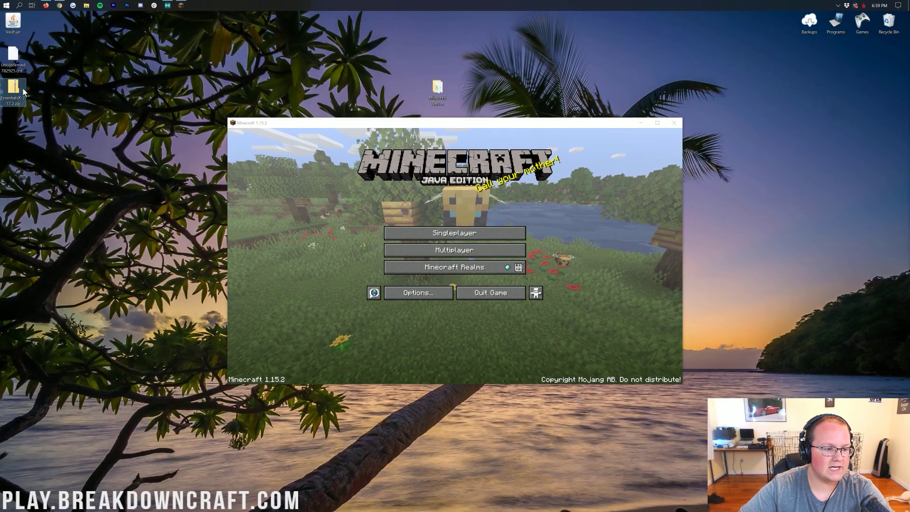
left_click(92, 112)
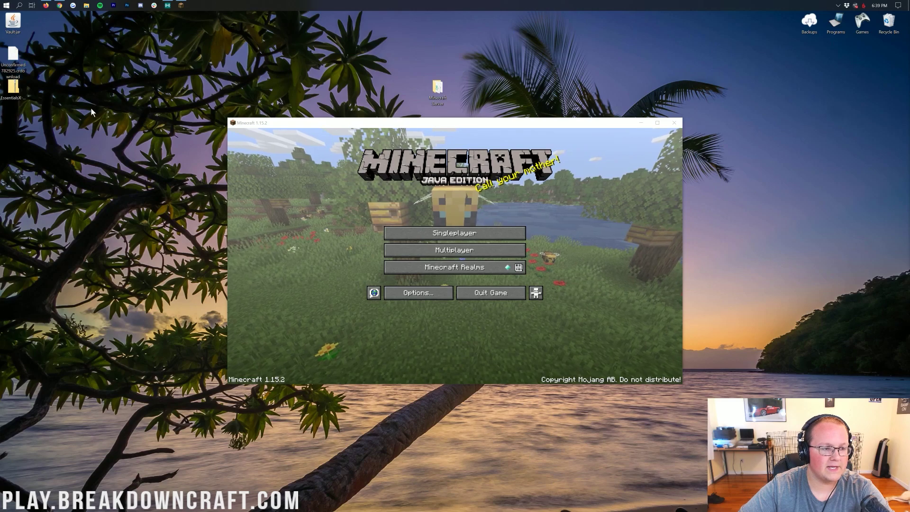
left_click(2, 4)
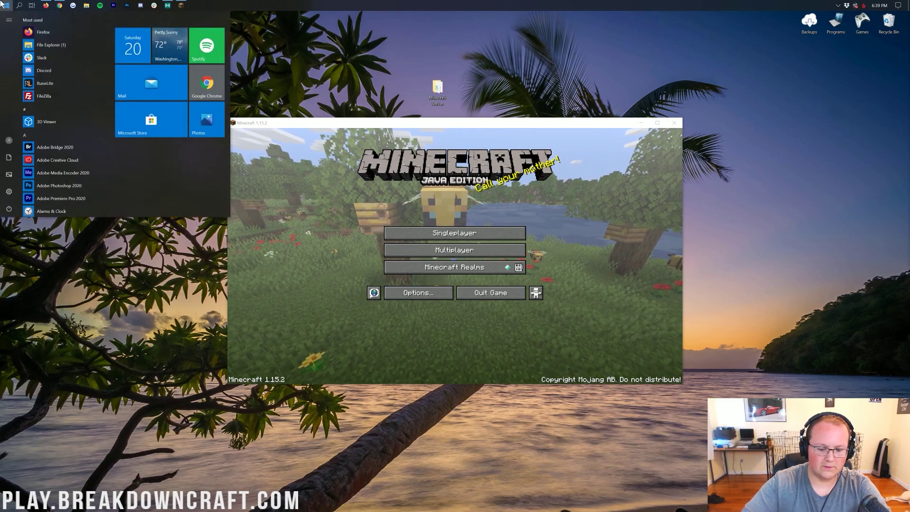
type("downloads")
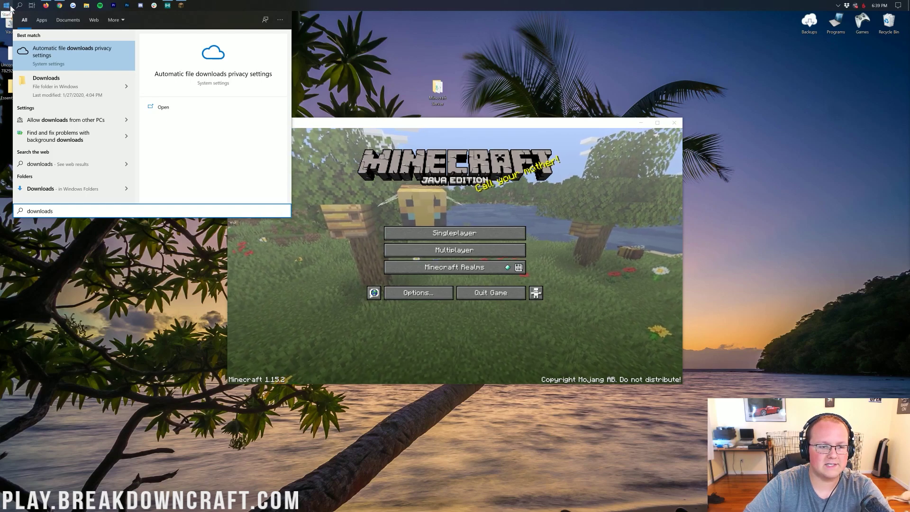
left_click(37, 90)
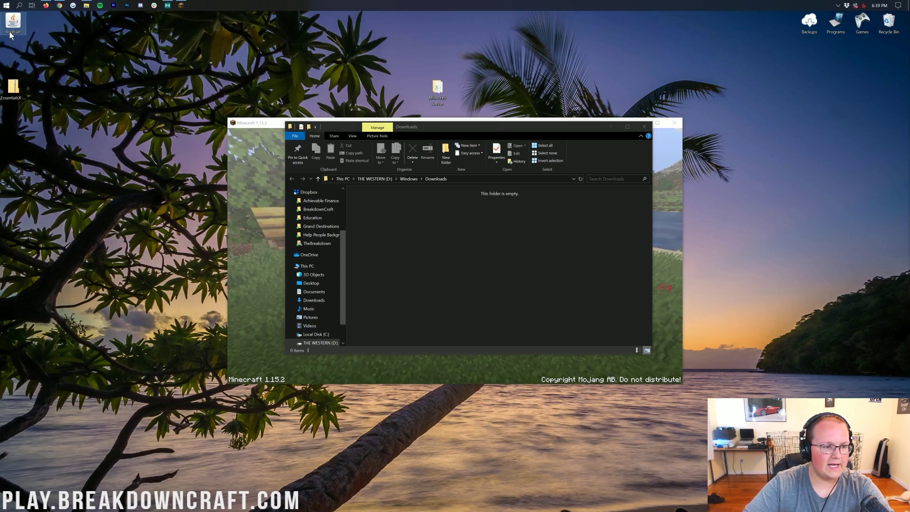
left_click(13, 89)
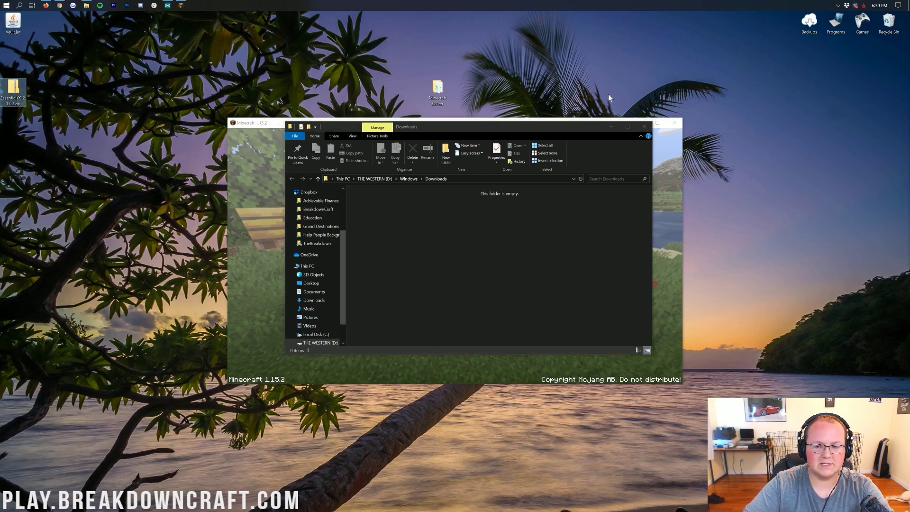
left_click(645, 127)
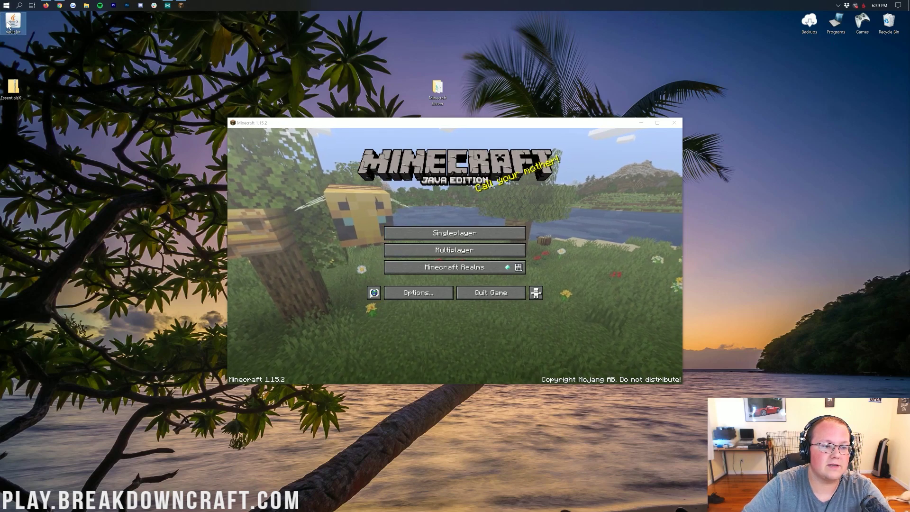
Copy EssentialsX and EssentialsXSpawn 2.17.2.0 jars from the zip to the desktop, then recycle the zip
left_click(14, 92)
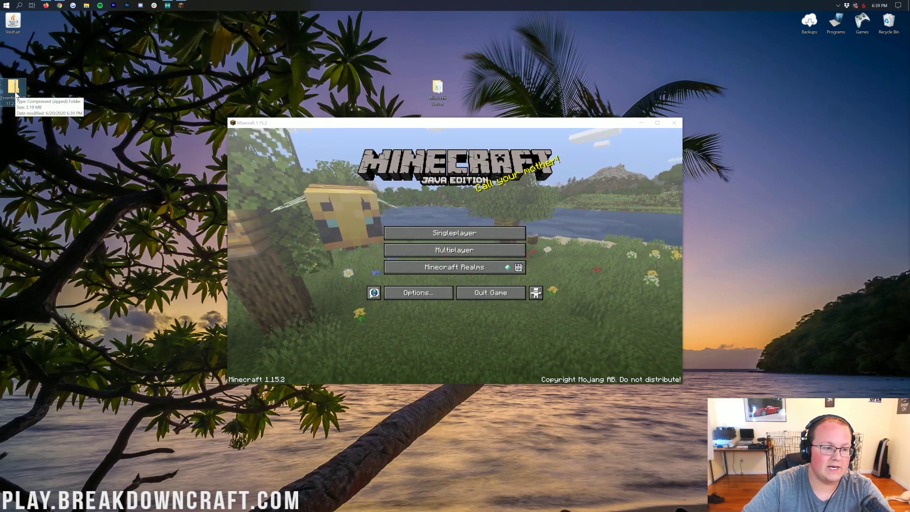
double_click(14, 92)
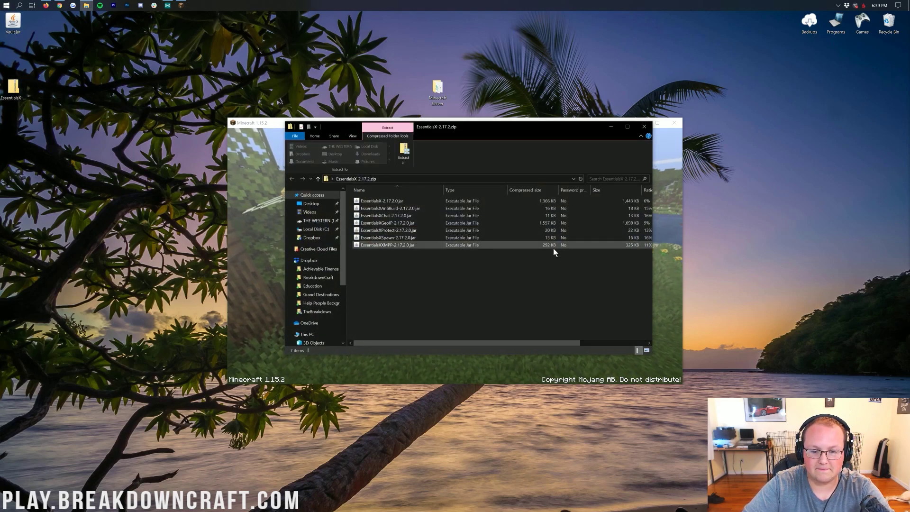
left_click(389, 200)
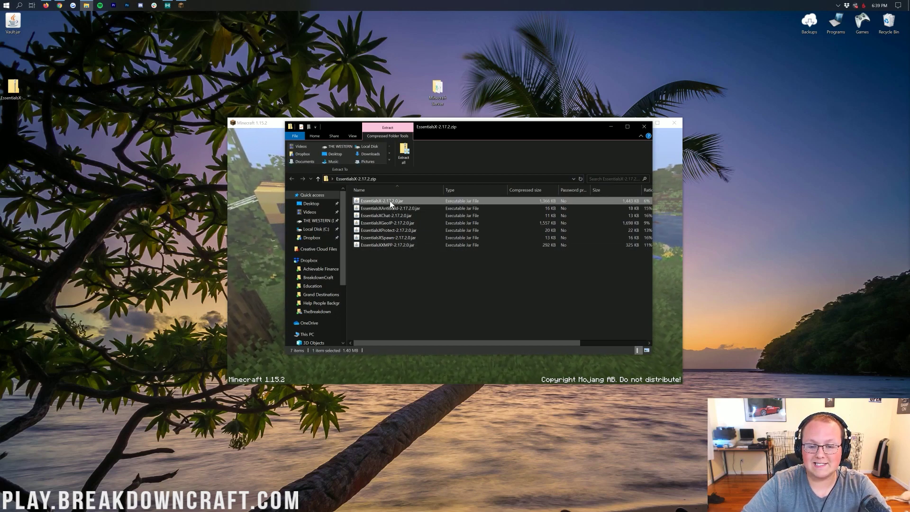
left_click(385, 237, "ctrl")
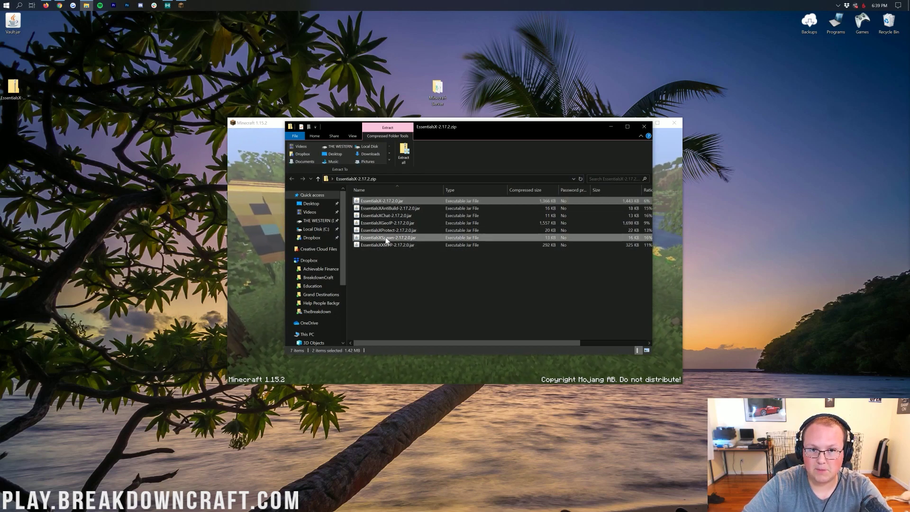
left_click_drag(385, 237, 86, 90)
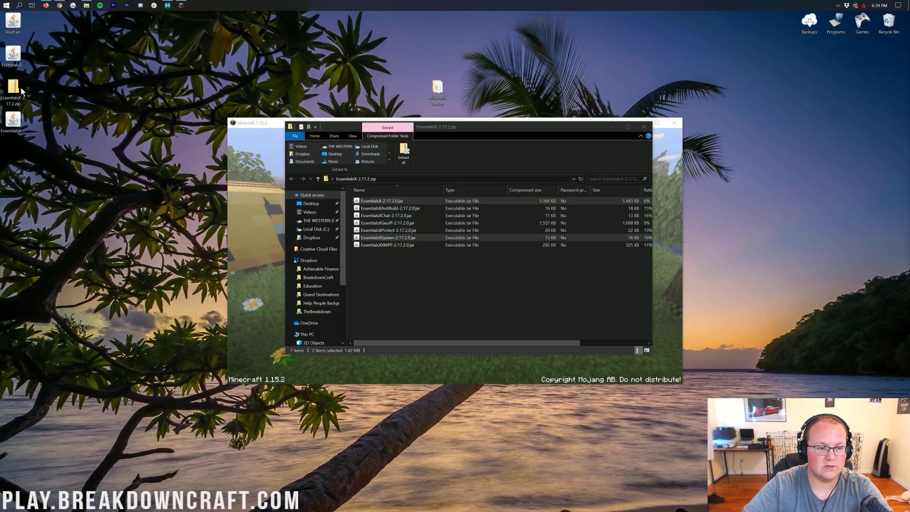
left_click_drag(21, 90, 891, 34)
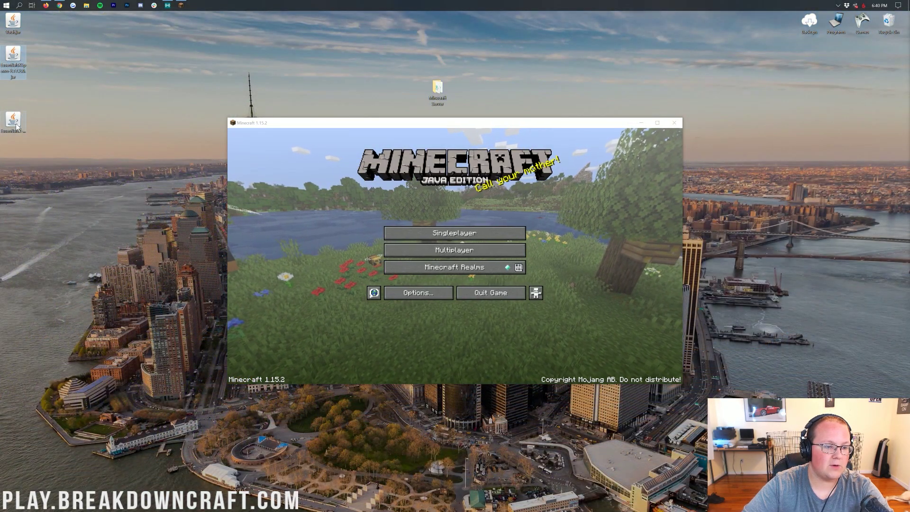
Gather the three plugin jars on the desktop and locate the Minecraft Server plugins folder
left_click_drag(16, 126, 19, 92)
left_click_drag(70, 124, 178, 170)
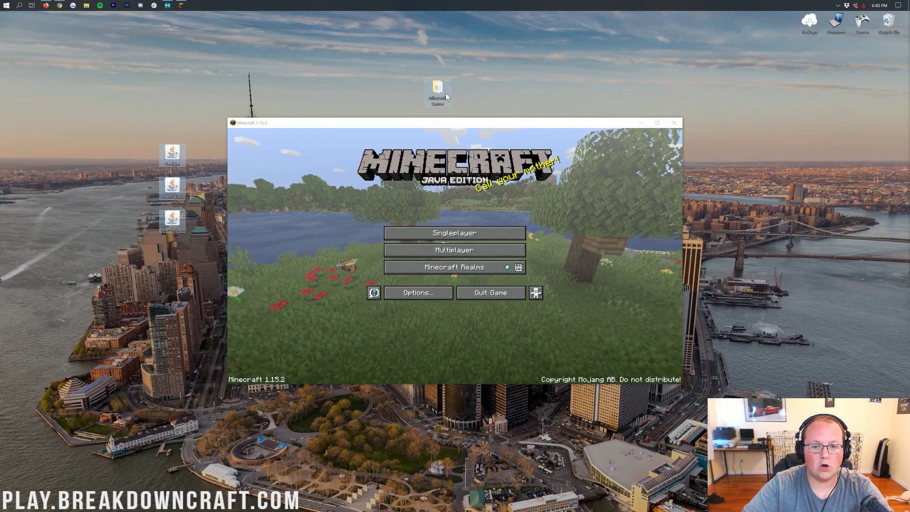
double_click(445, 93)
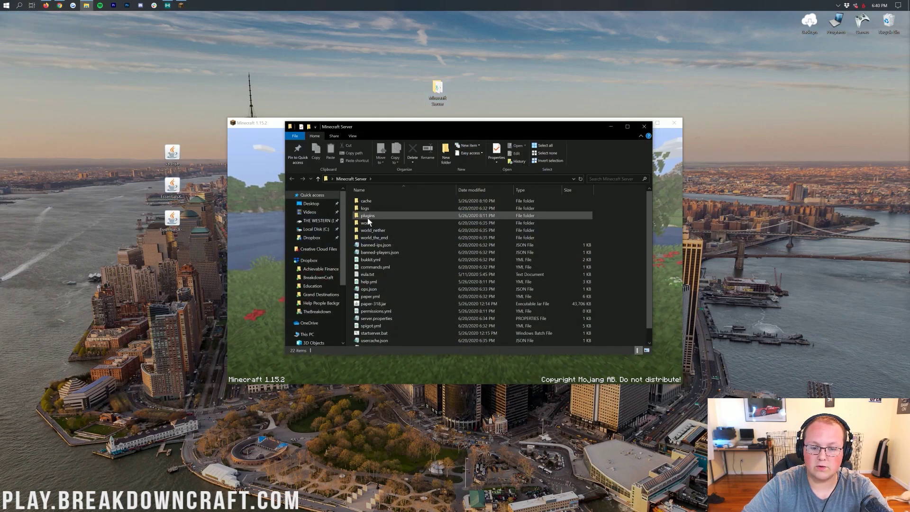
double_click(367, 217)
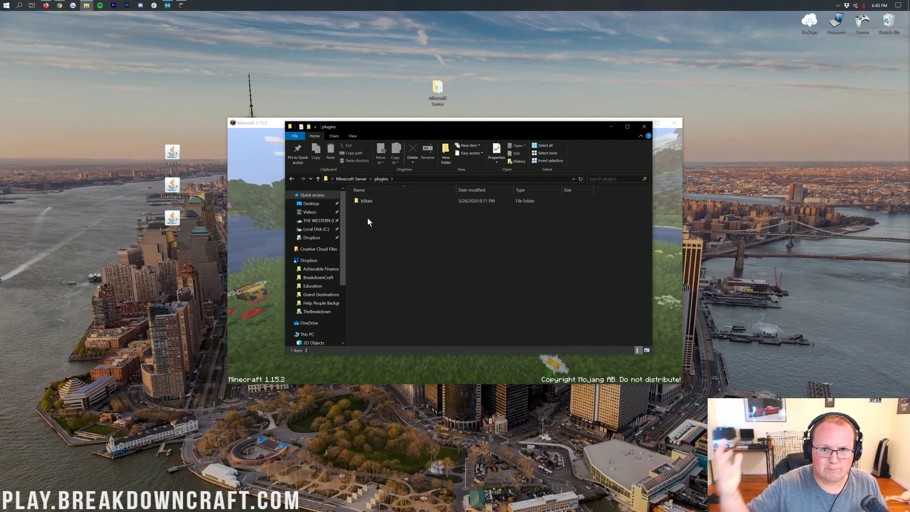
key("BackSpace")
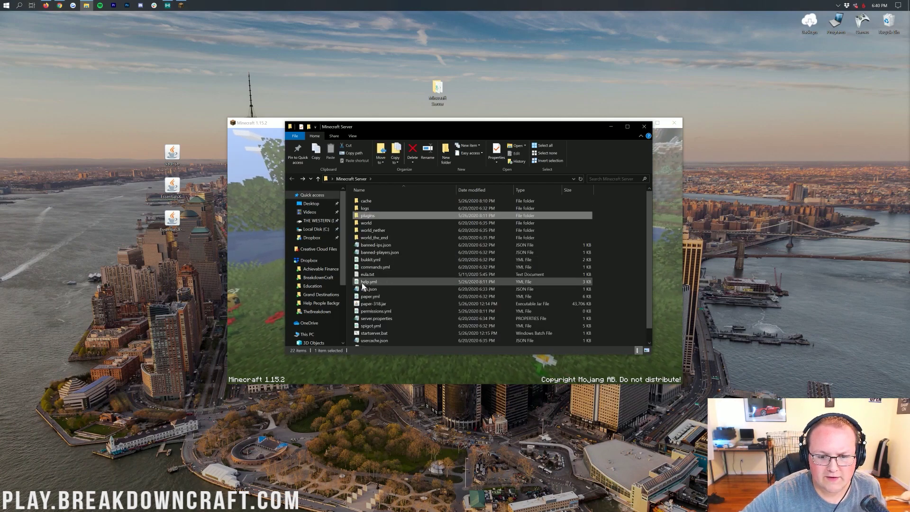
Move the three plugin jars into the plugins folder and launch the Minecraft server
double_click(371, 217)
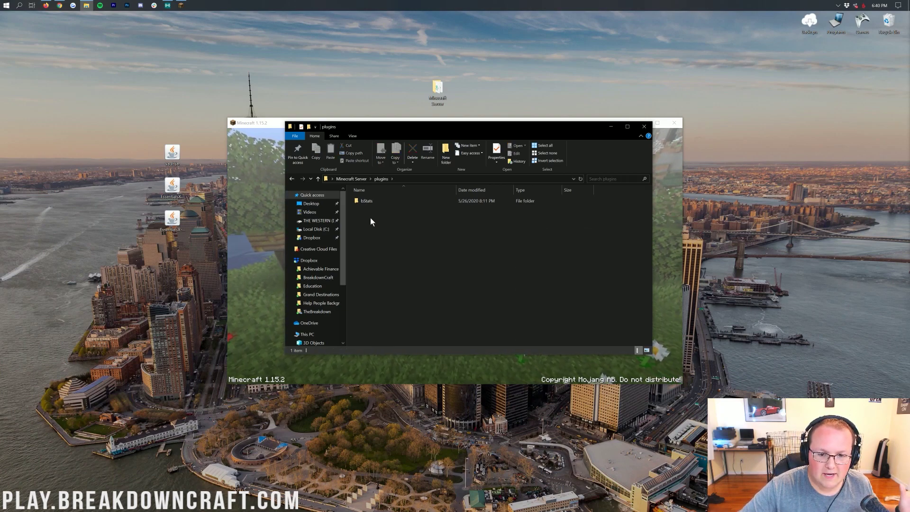
left_click_drag(197, 139, 429, 221)
key("BackSpace")
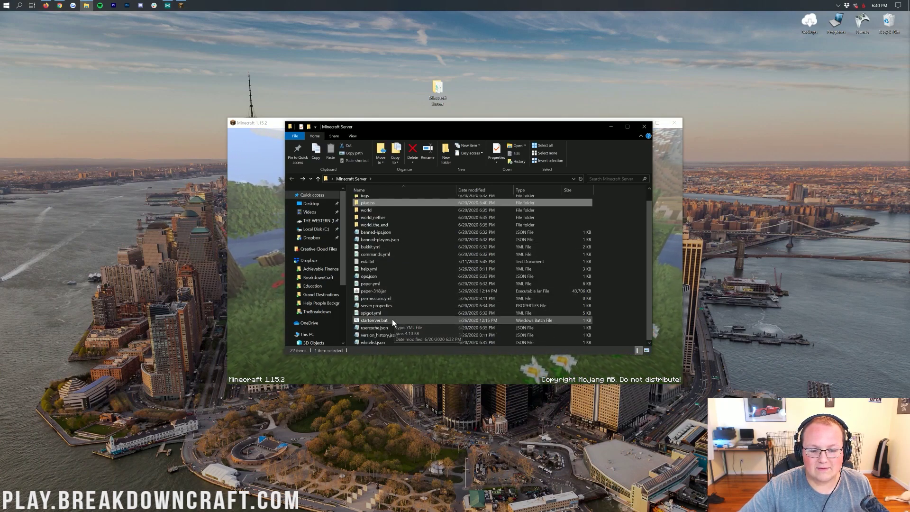
double_click(373, 320)
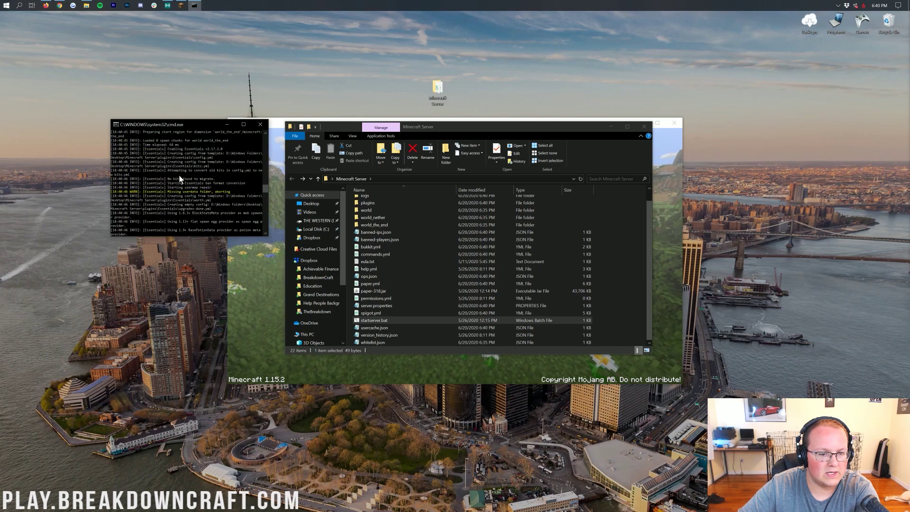
Open plugins > Essentials > config.yml in the Atom editor
double_click(363, 204)
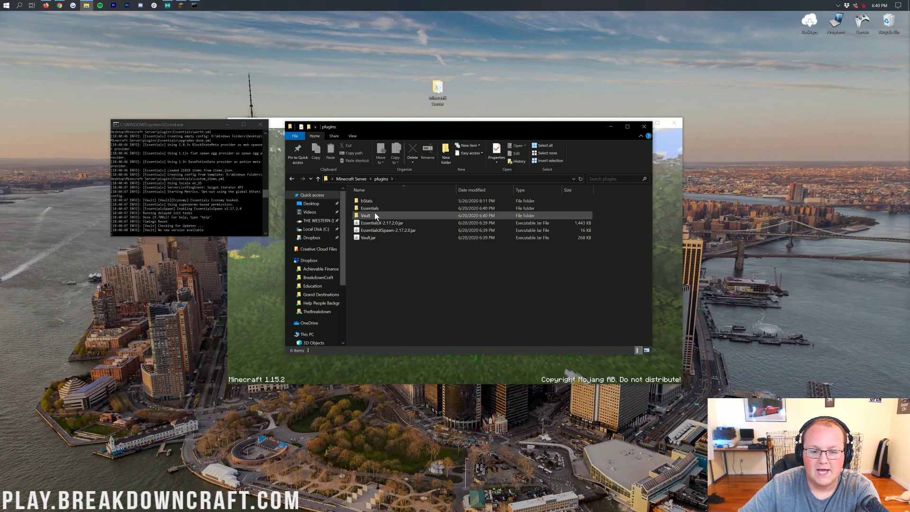
double_click(374, 210)
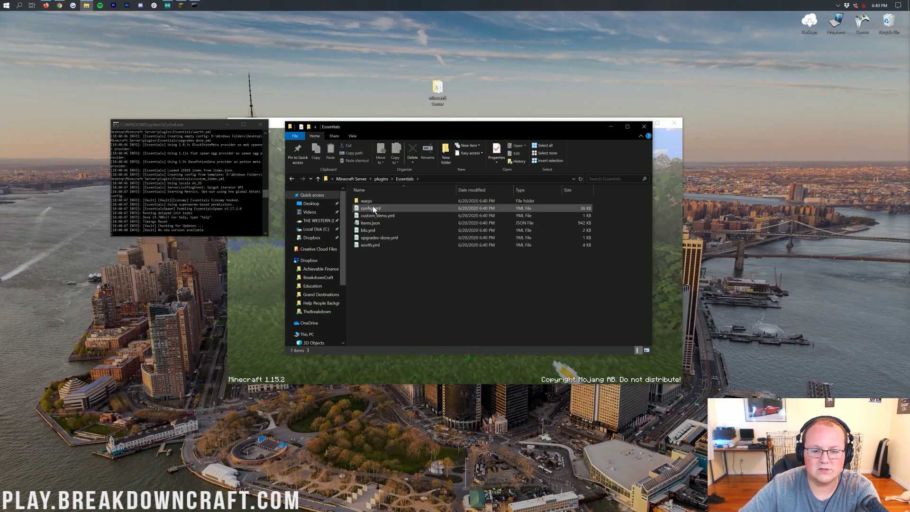
left_click(374, 209)
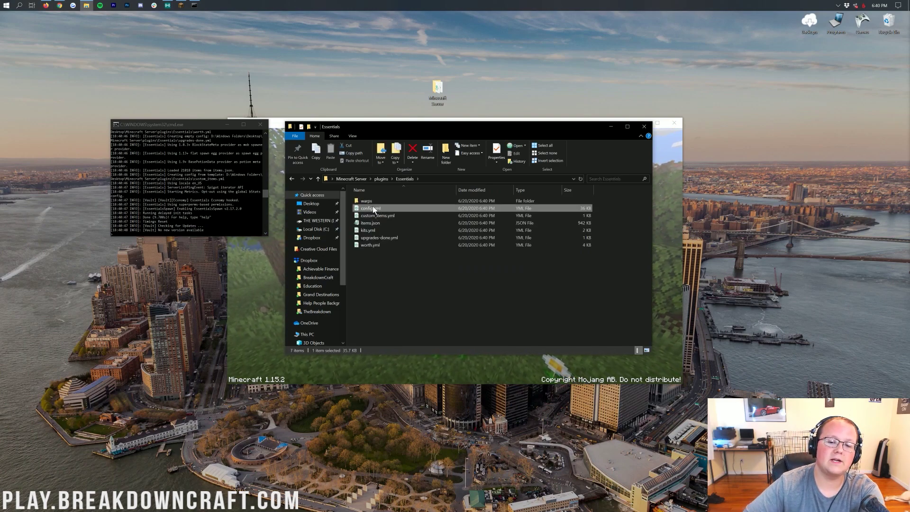
double_click(373, 210)
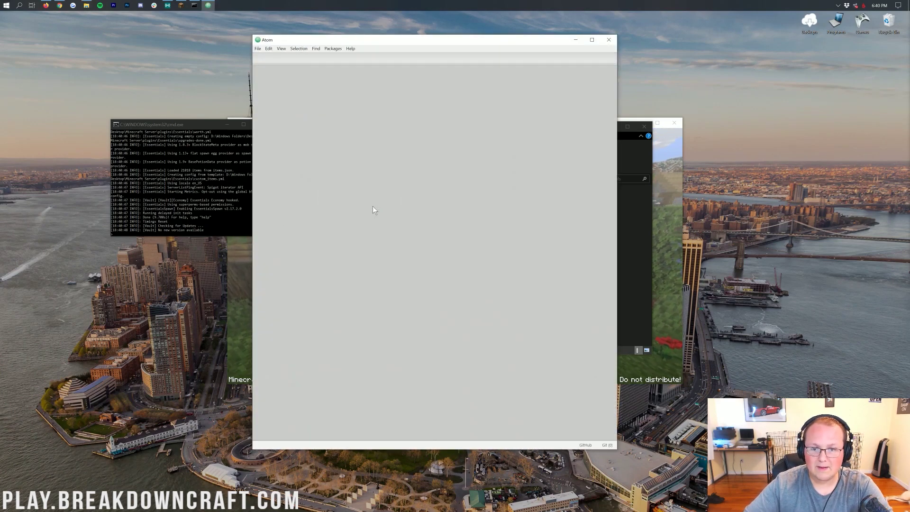
Search config.yml for 'spawn' and step through the matches toward the spawn settings
key("ctrl+f")
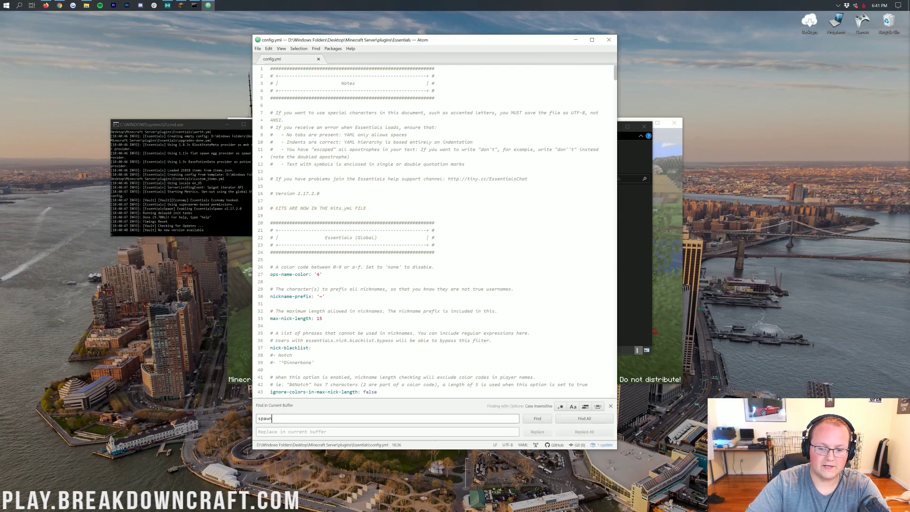
type("spawn")
key("Return")
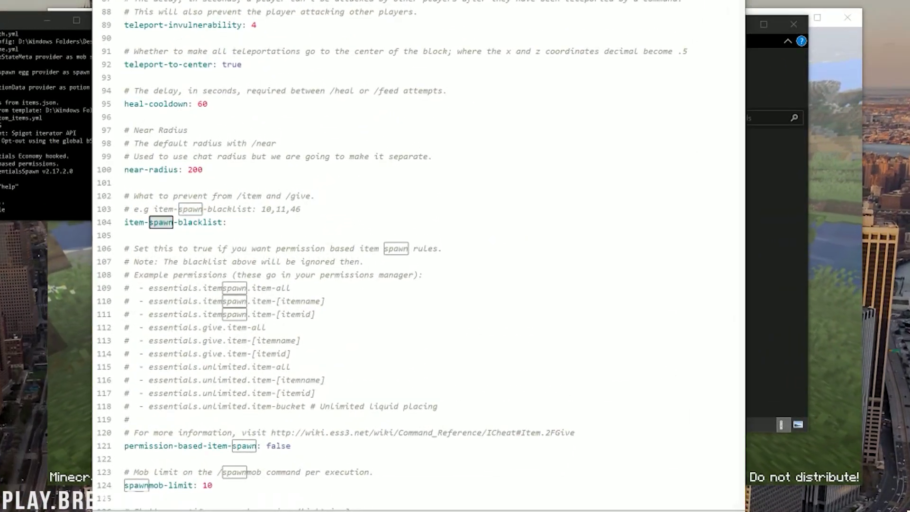
key("Return")
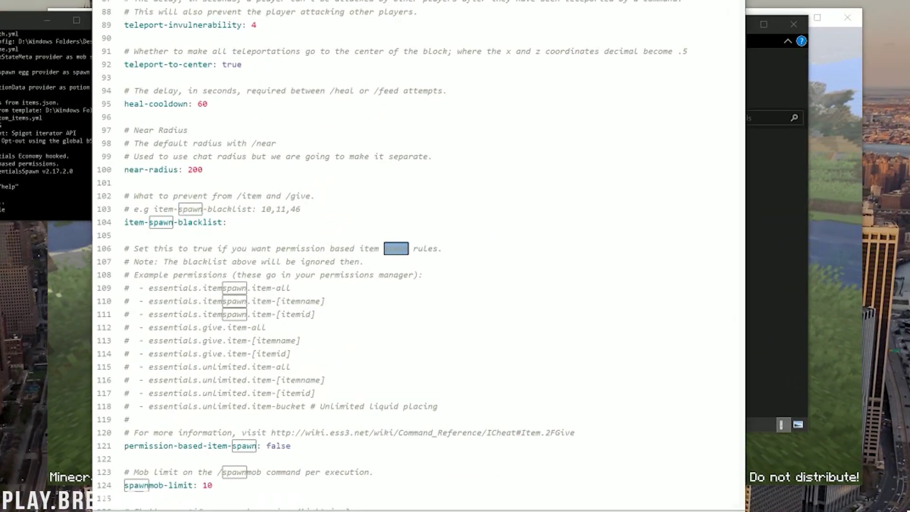
key("Return")
key("Return")
key("Return")
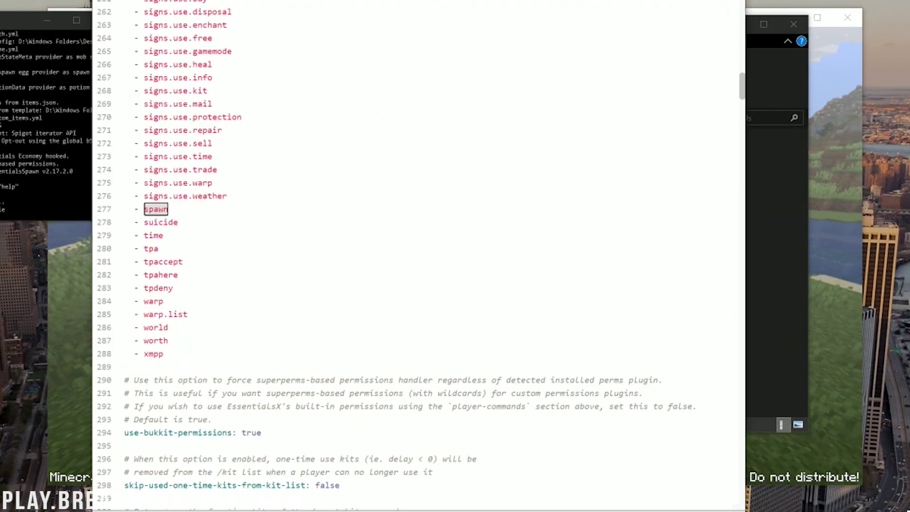
key("Return")
key("Return")
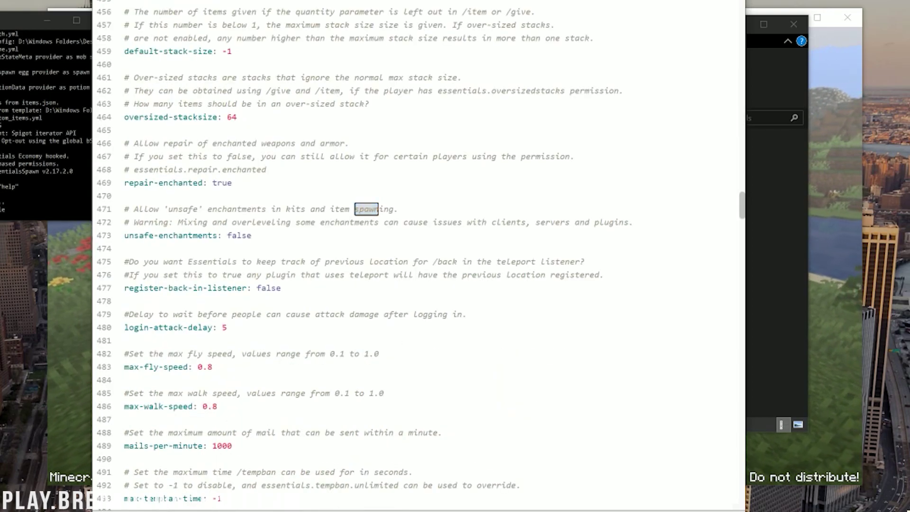
key("Return")
key("Return")
key("Return")
key("Return")
key("Return")
key("Return")
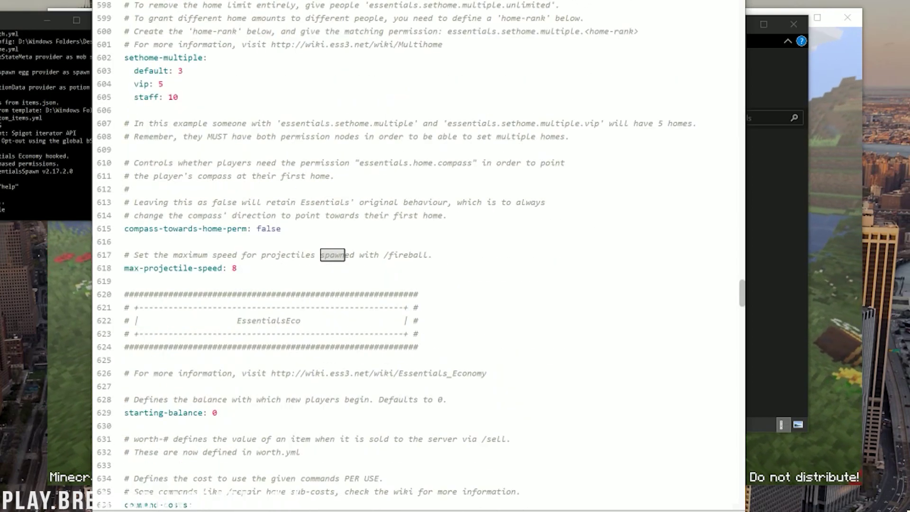
key("Return")
key("Return")
key("Return")
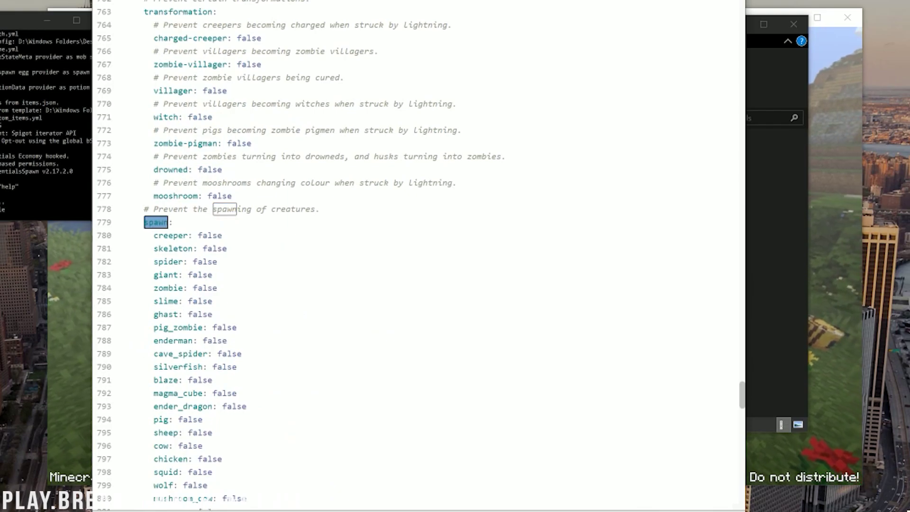
Change spawn-on-join from false to true
scroll(416, 255, "down", 4)
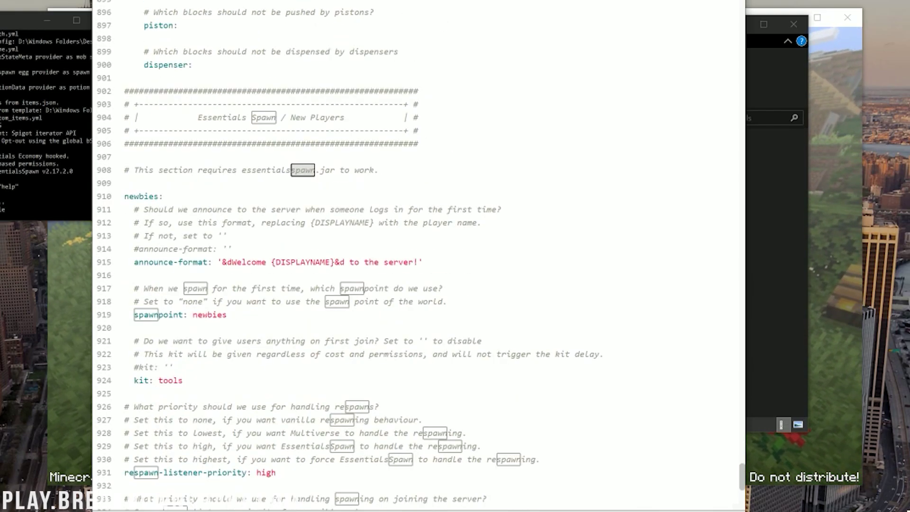
scroll(416, 255, "down", 1)
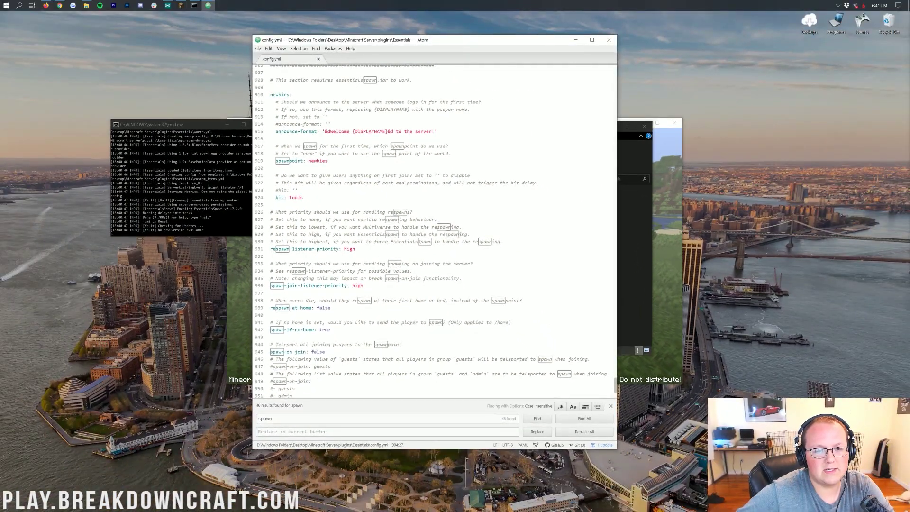
left_click(330, 123)
scroll(434, 232, "down", 2)
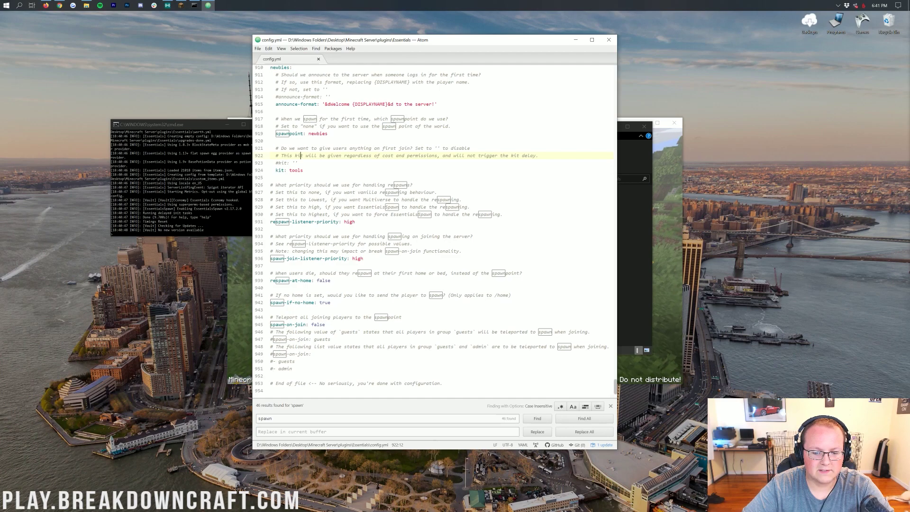
left_click_drag(325, 325, 311, 325)
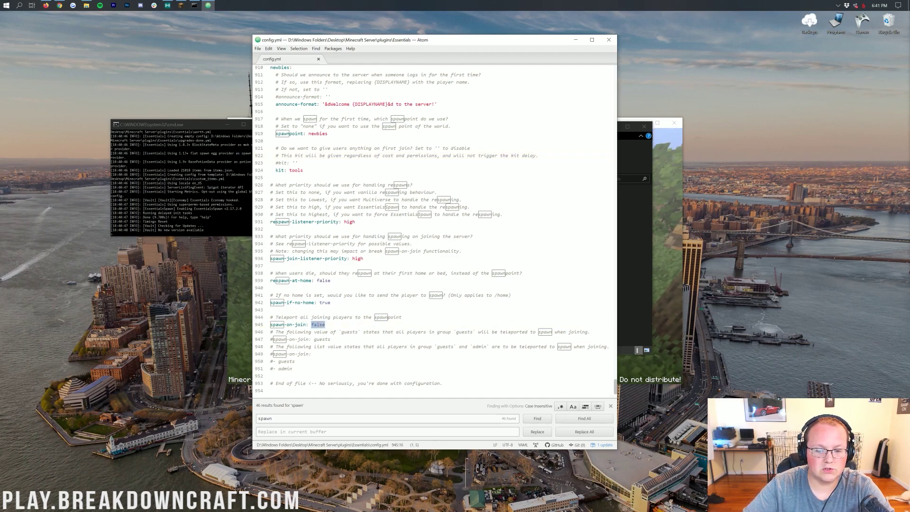
type("true")
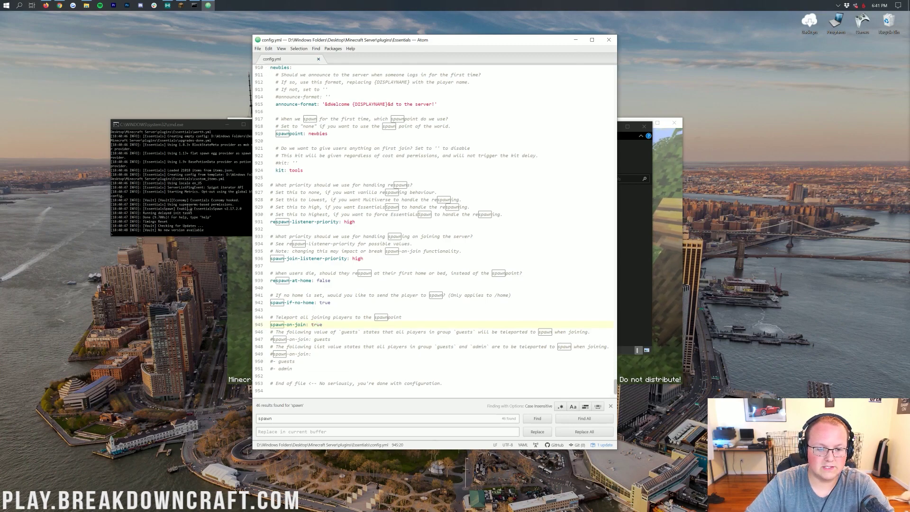
Run 'essentials reload' in the server console
left_click(187, 203)
type("essentials reload")
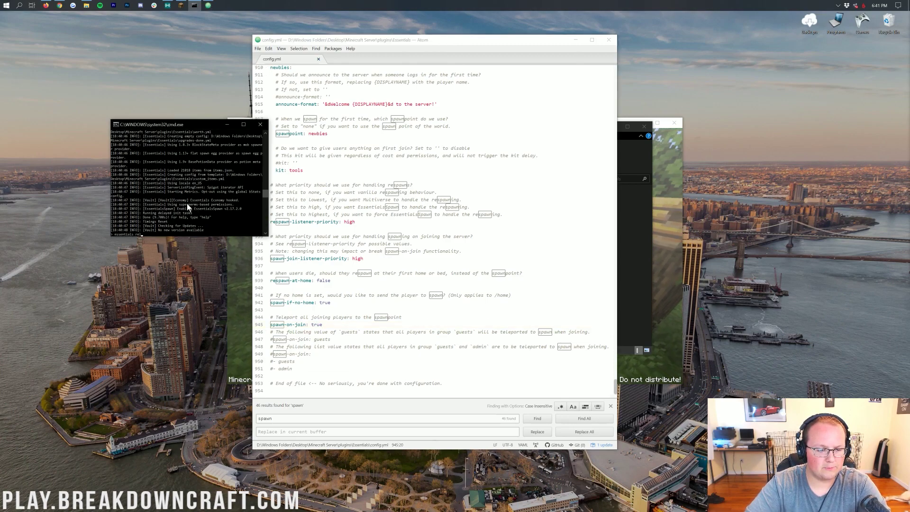
key("Return")
Join the local server through Multiplayer > Direct Connect
left_click(239, 275)
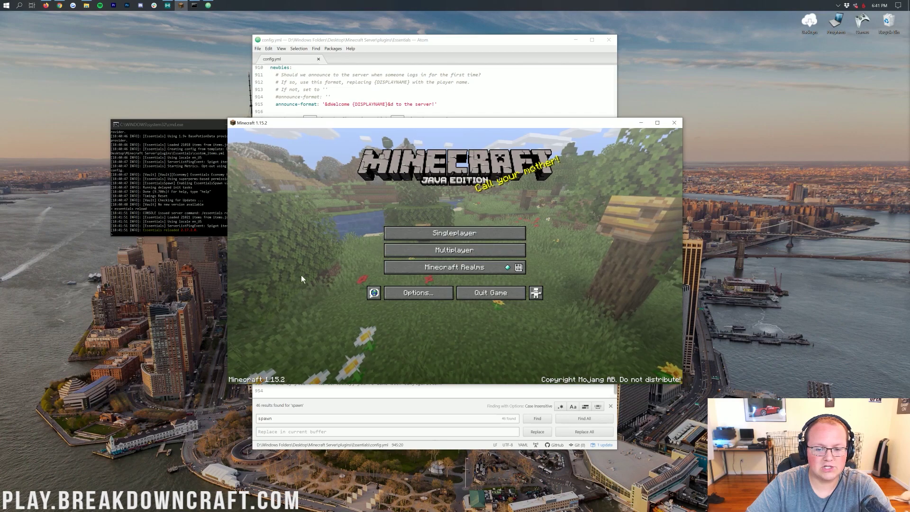
left_click(408, 245)
left_click(471, 353)
left_click(440, 276)
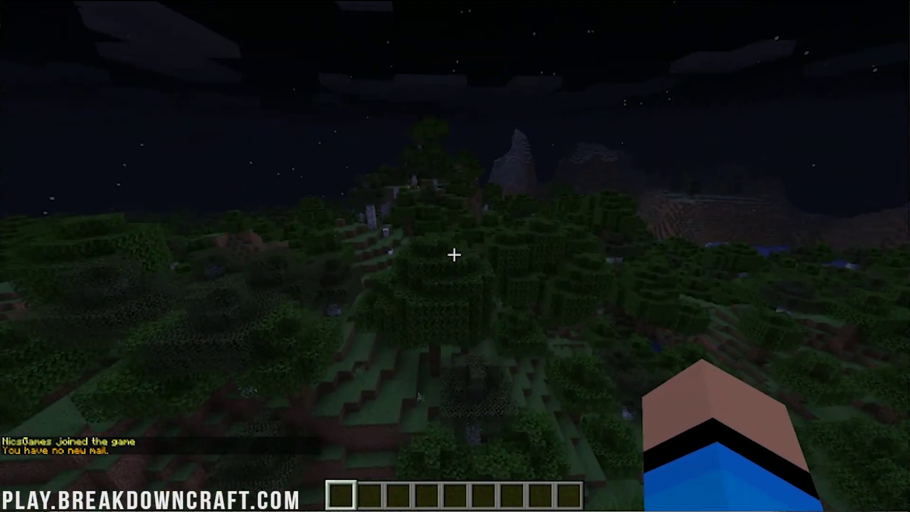
Run /setspawn in chat for the default group, then bring up the game menu
key("slash")
type("s")
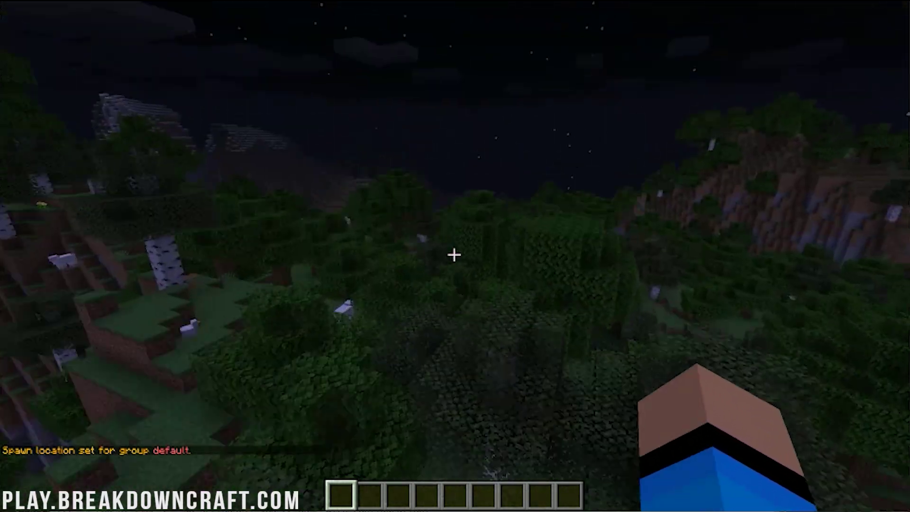
key("Escape")
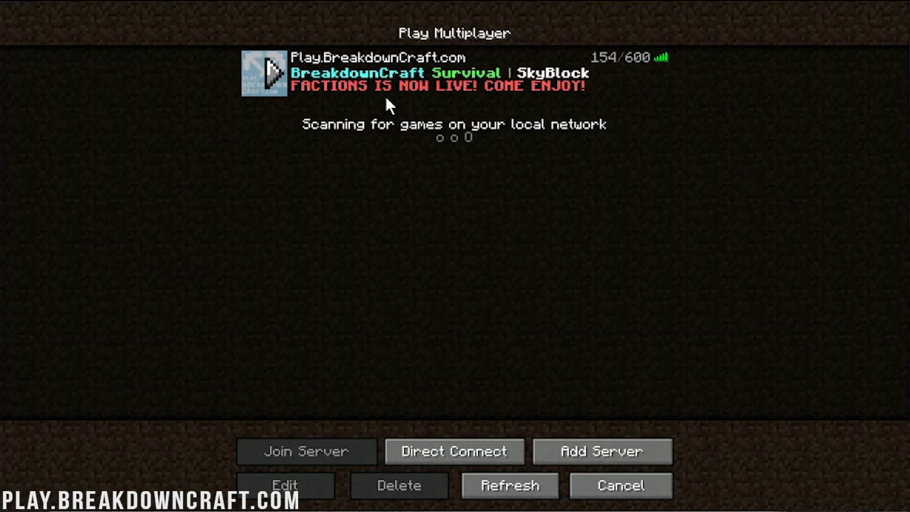
Rejoin the local server through Direct Connect
double_click(382, 85)
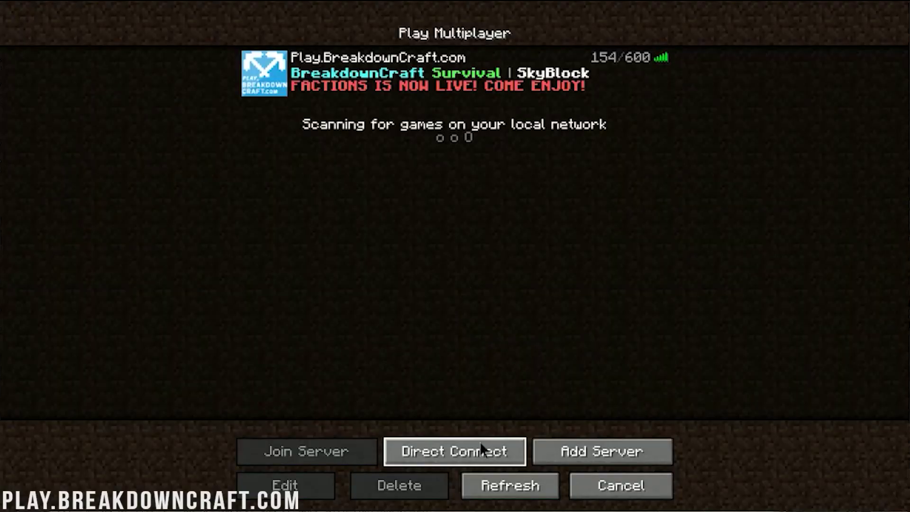
left_click(481, 443)
left_click(439, 291)
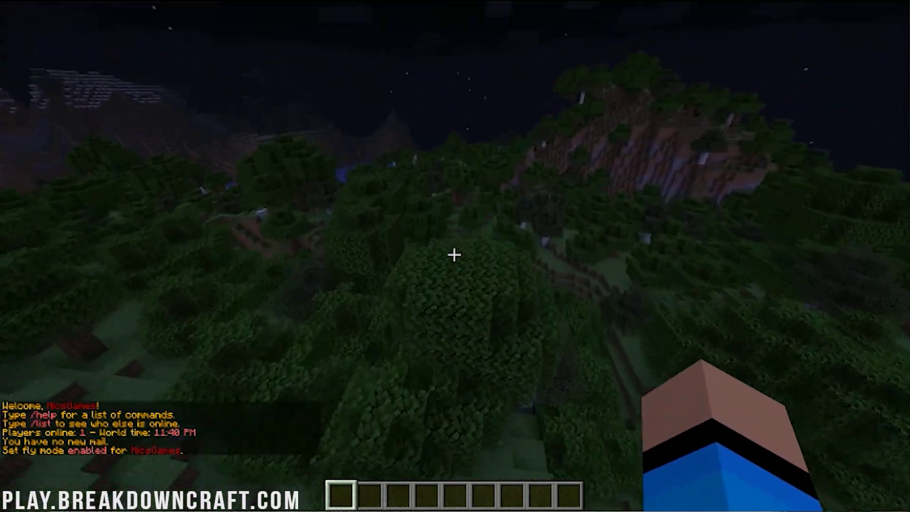
Teleport to spawn with /spawn and start typing '/setspawn new' in chat
key("slash")
type("spawn")
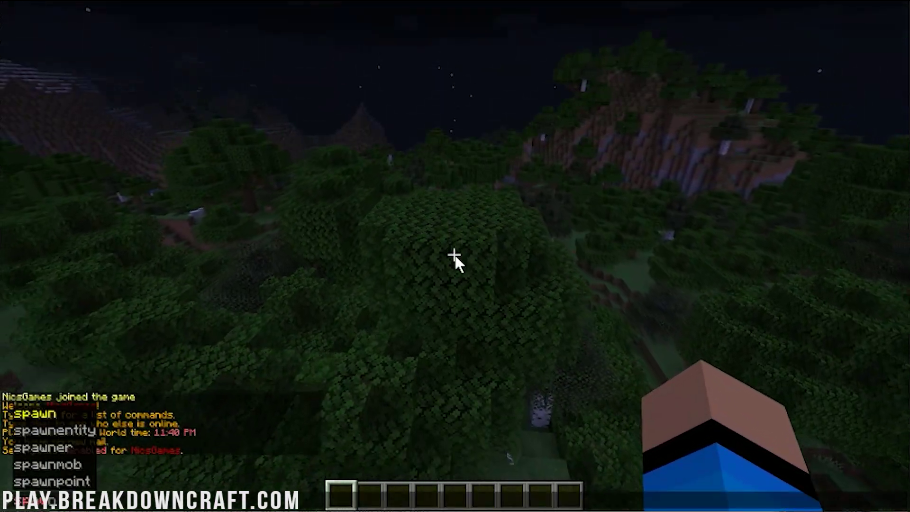
key("Return")
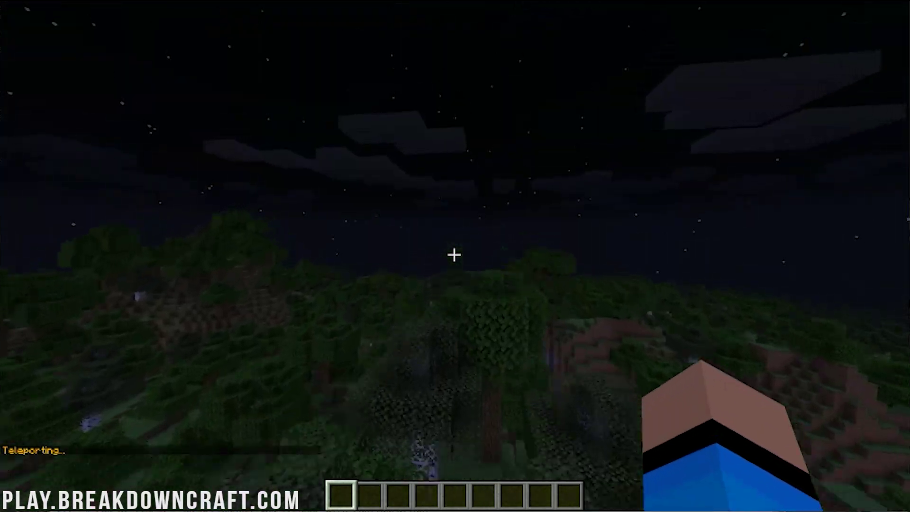
type("t")
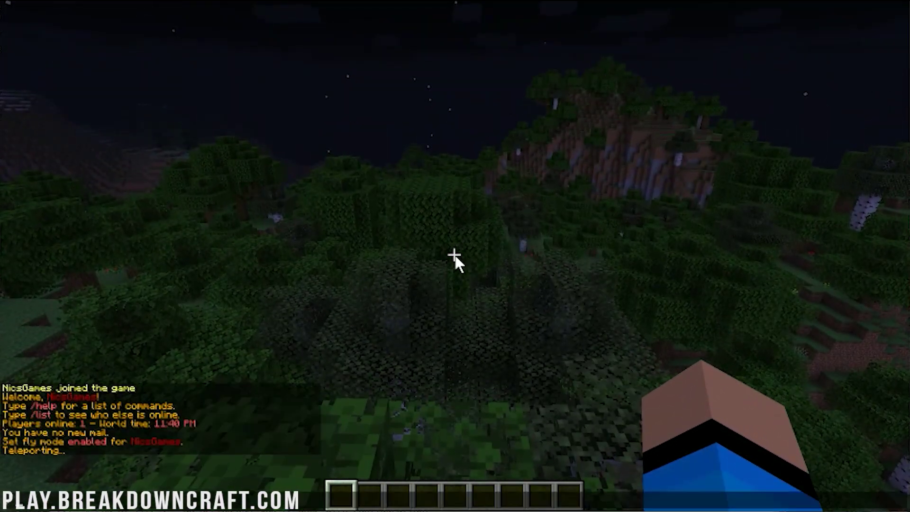
type("pawn")
key("Return")
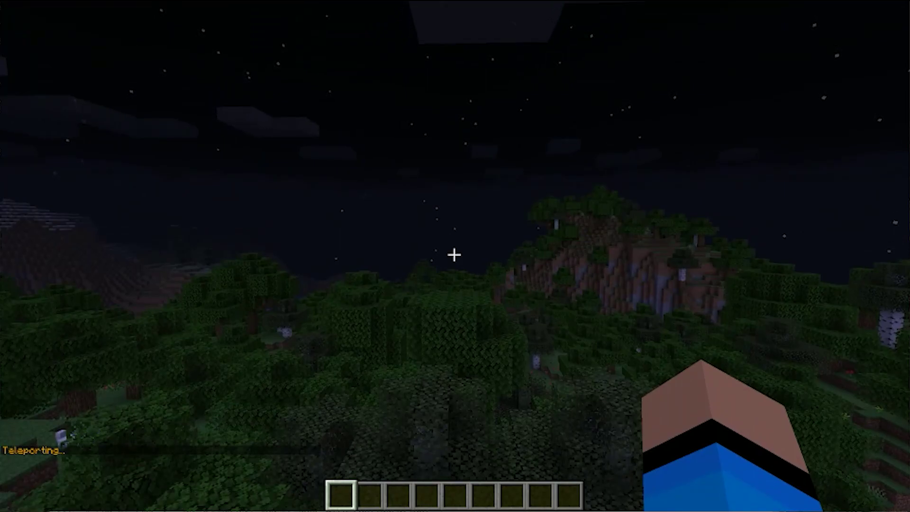
type("/setspawn ")
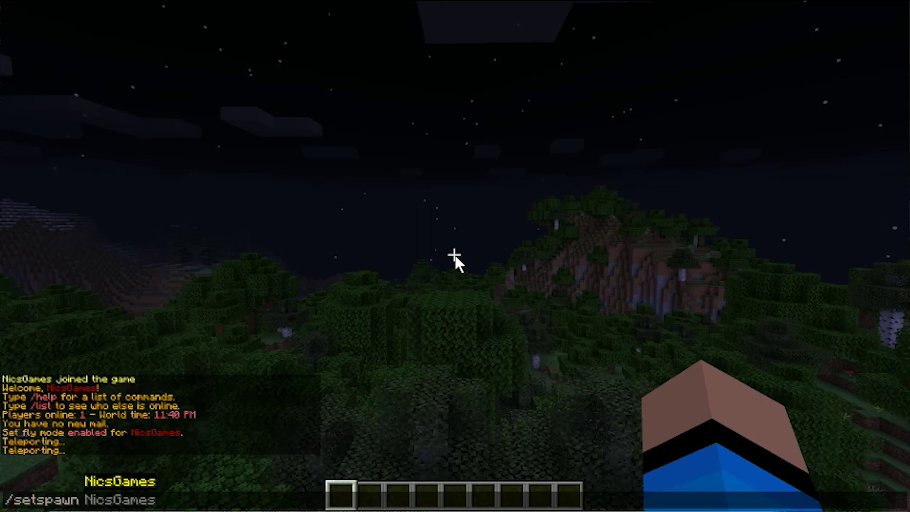
type("newbies")
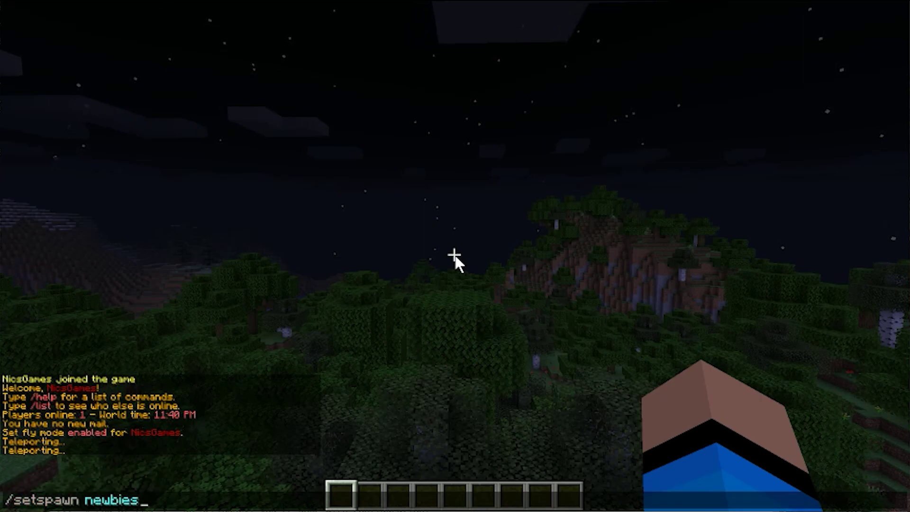
Set the newbies group spawn, move to a new spot, and set the default group spawn
key("Return")
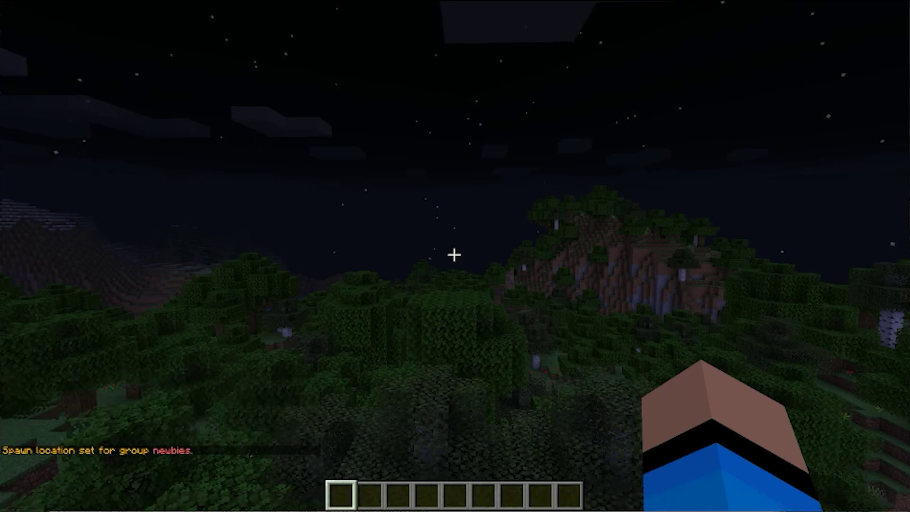
key("t")
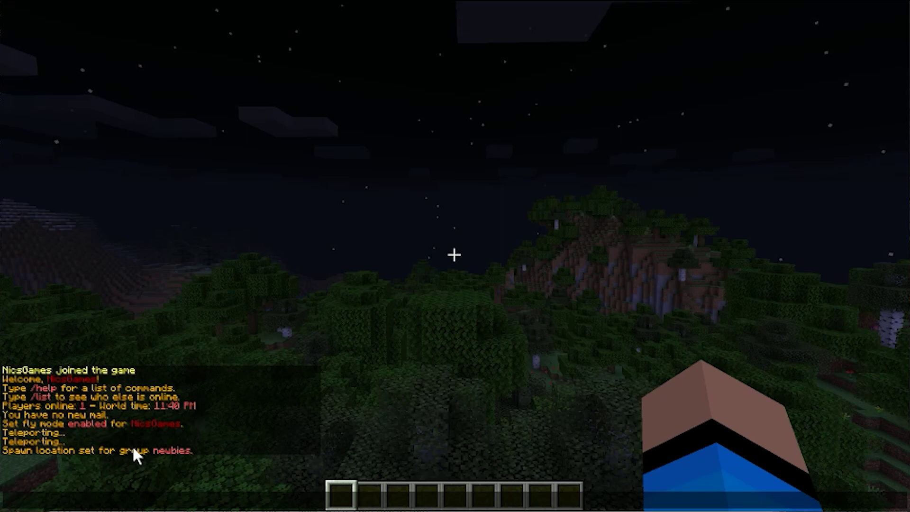
key("Escape")
key("w")
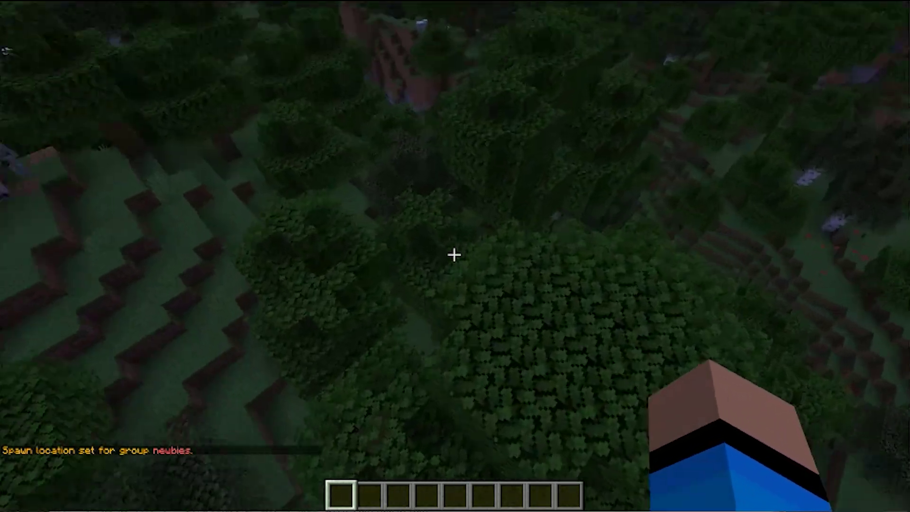
type("/sets")
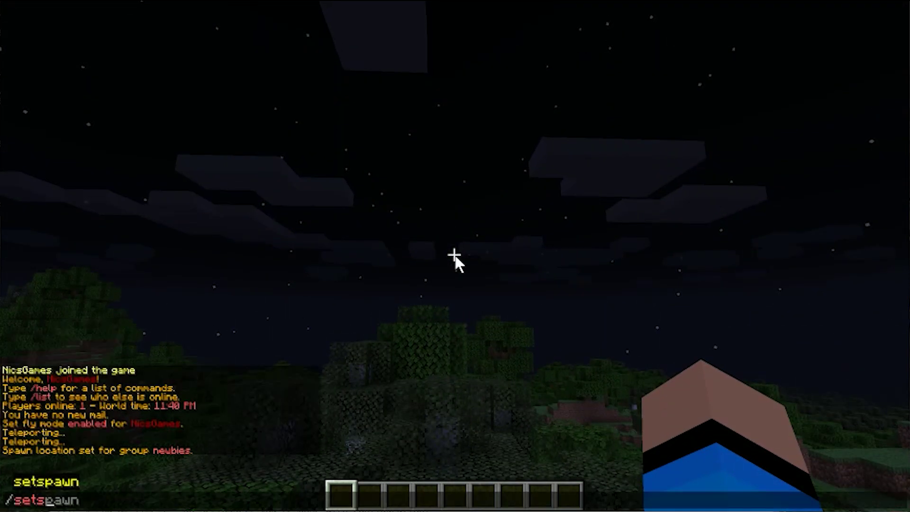
key("Tab")
key("Return")
Set the owner group spawn with /setspawn owner and check the chat confirmations
key("t")
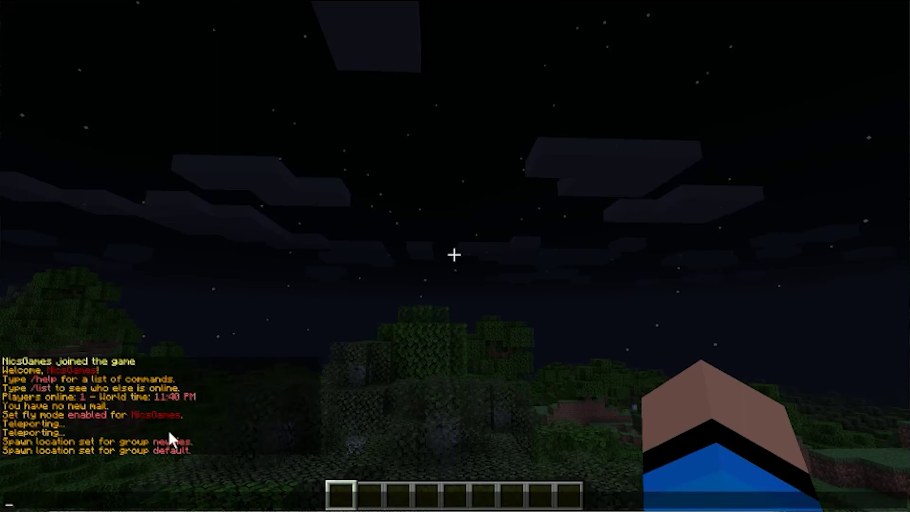
key("Up")
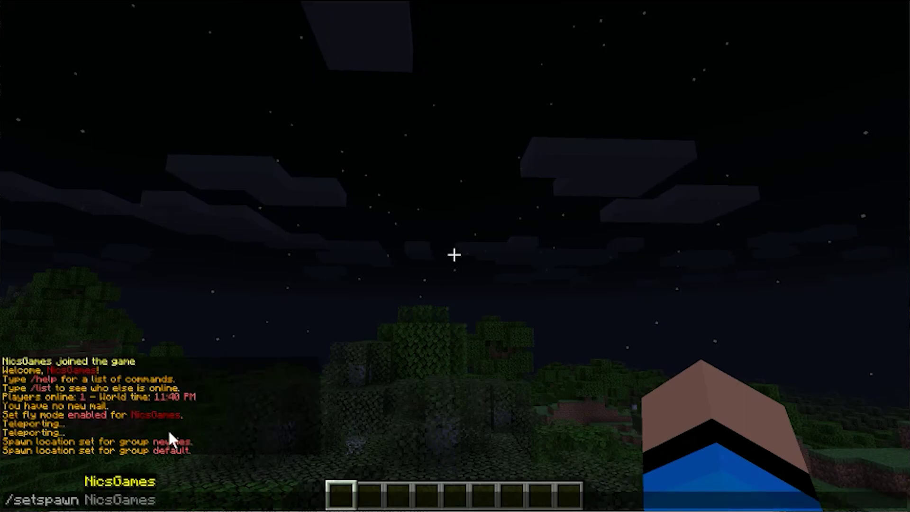
type("own")
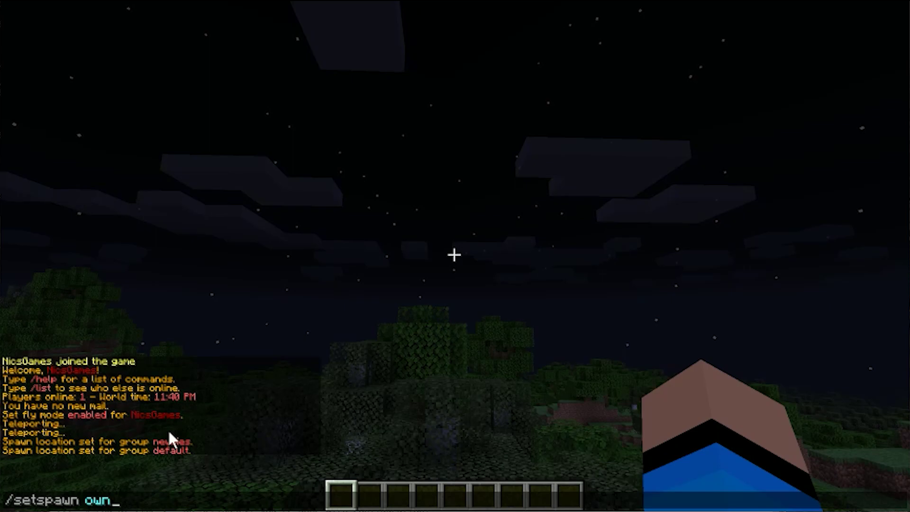
key("Return")
key("t")
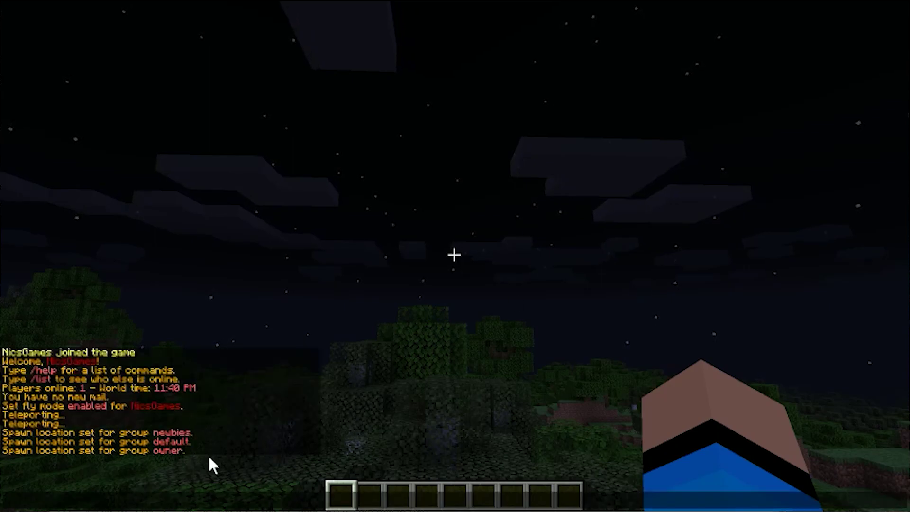
key("Escape")
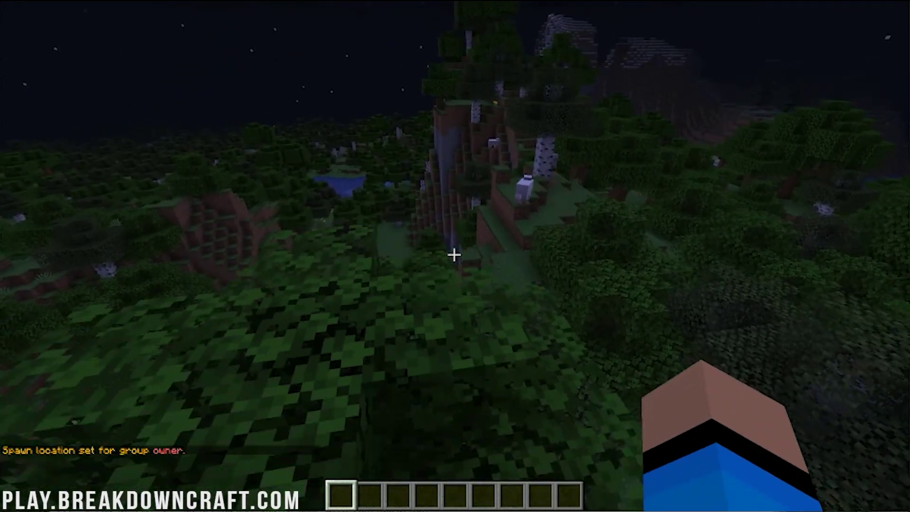
Run /spawn to teleport to spawn, then try /spawn newbies, which returns 'Player not found'
key("slash")
type("s")
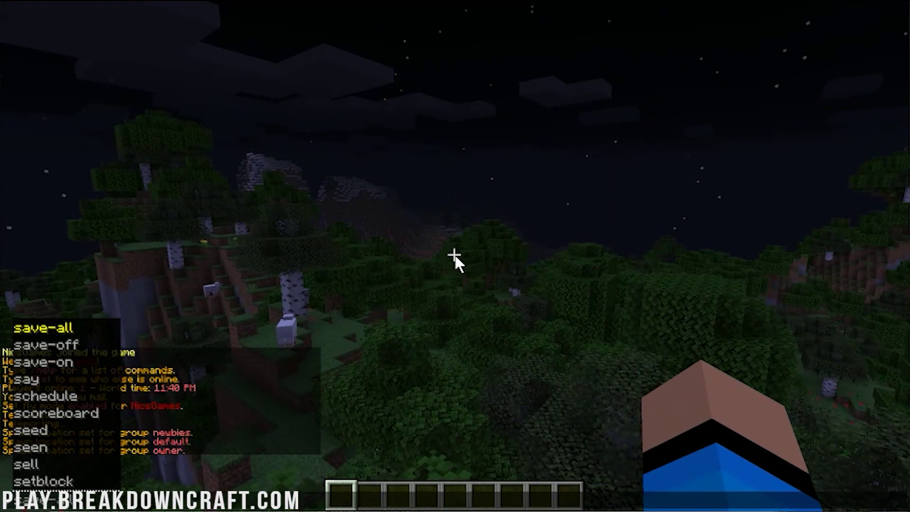
type("pawn")
key("Return")
key("slash")
type("spawn")
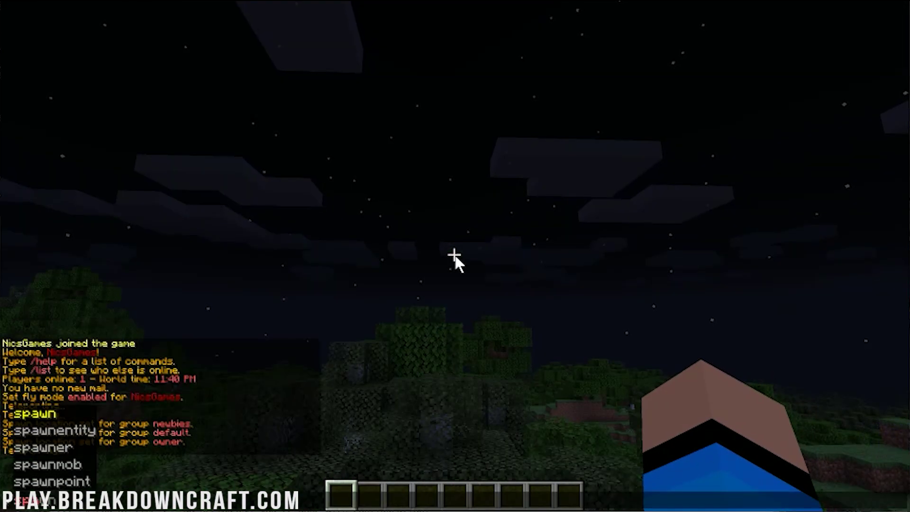
key("Return")
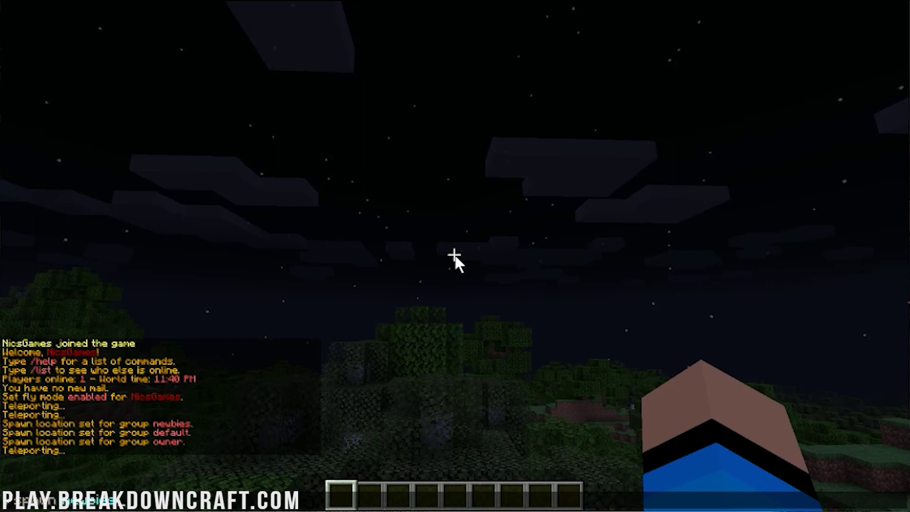
key("Return")
Walk forward across the forest and tree canopy toward the hillside
key("w")
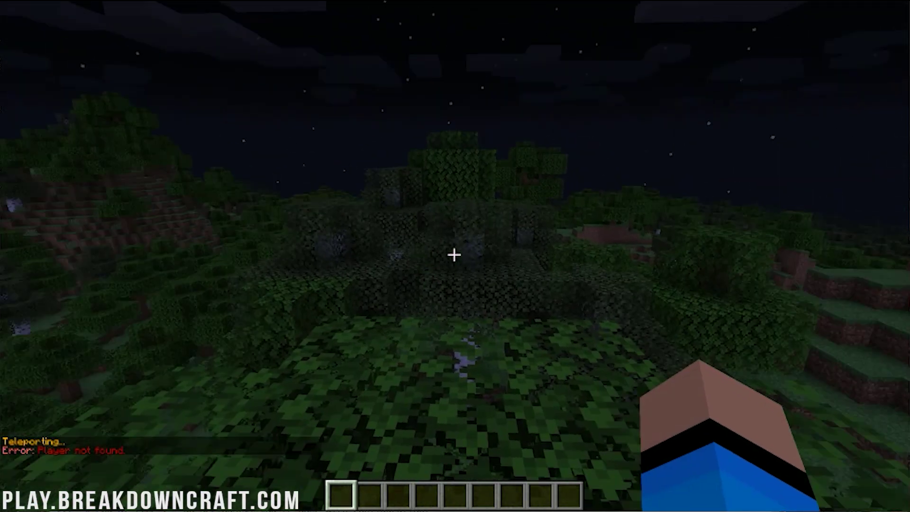
key("w")
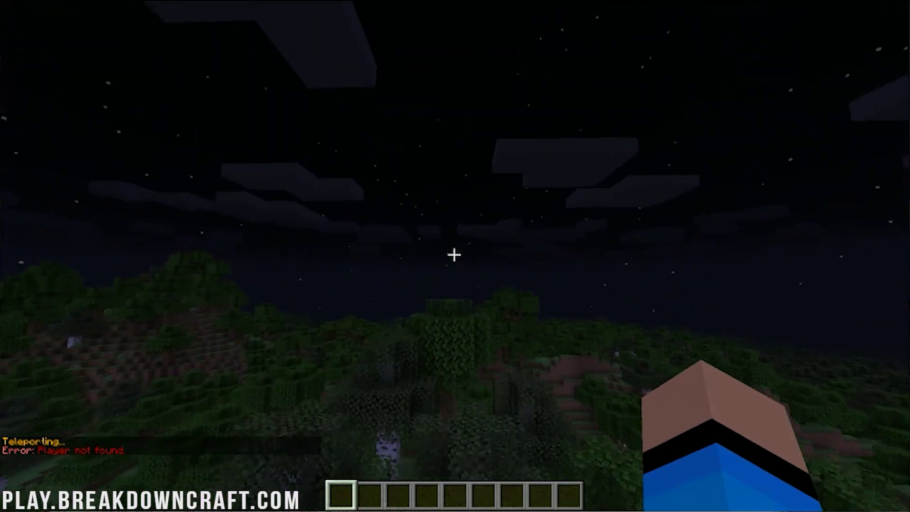
key("w")
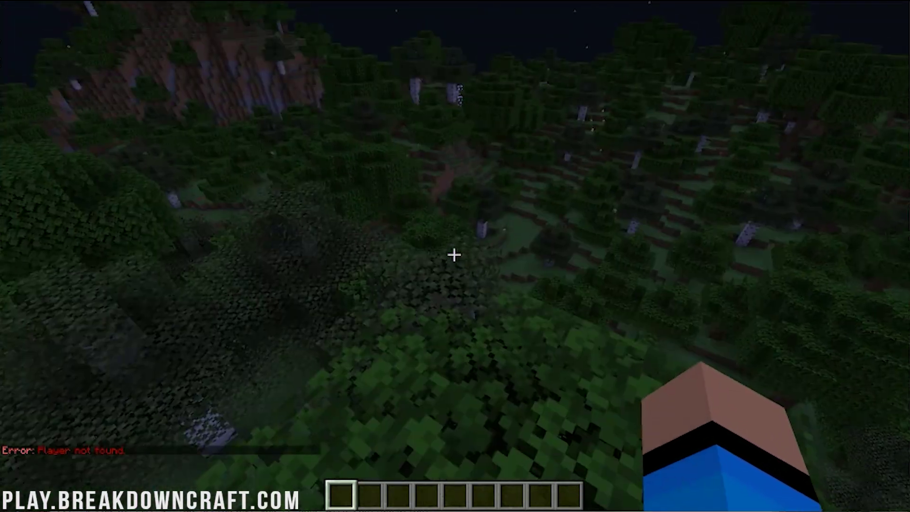
In Atom's config.yml, scroll to the newbies section and select the 'spawnpoint: newbies' line
key("t")
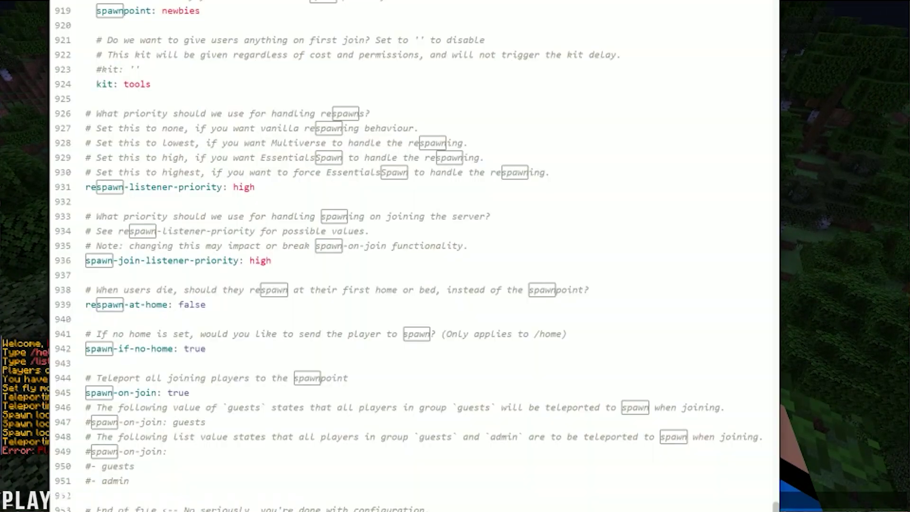
scroll(412, 256, "up", 4)
left_click(277, 105)
scroll(412, 256, "down", 1)
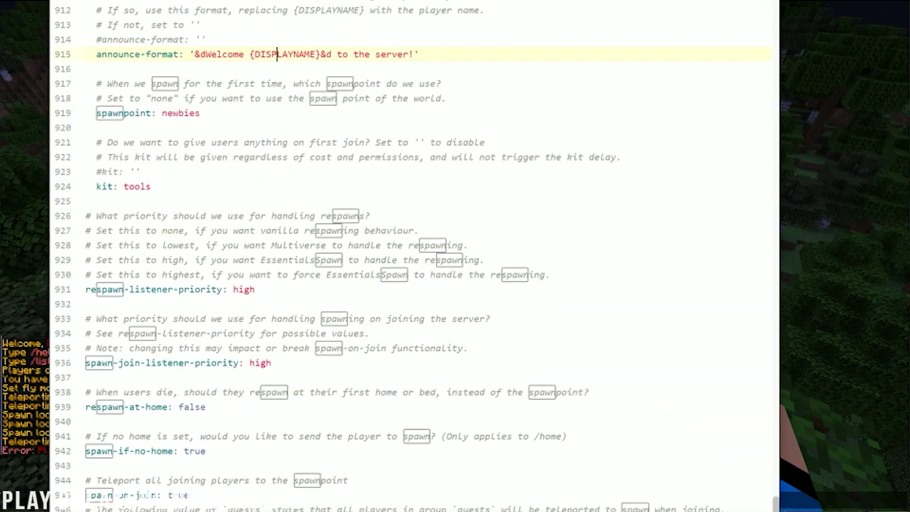
left_click_drag(201, 113, 26, 115)
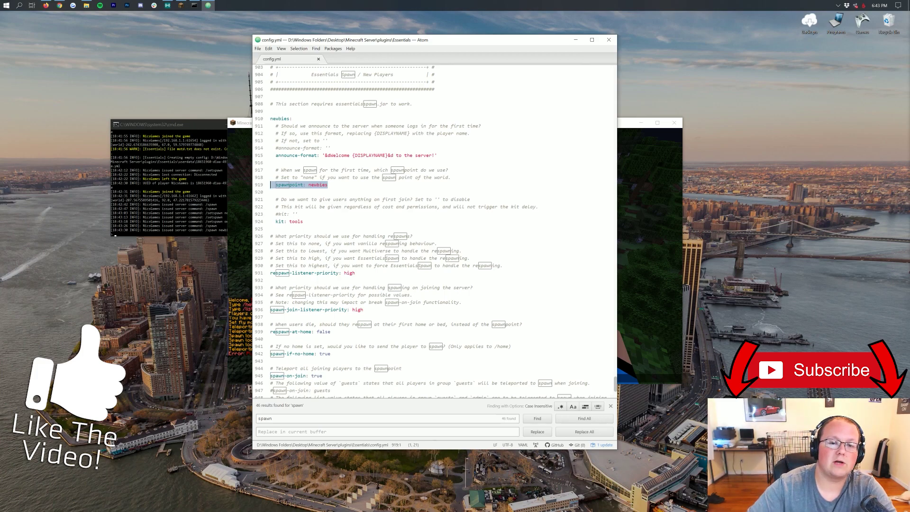
Minimize the Atom editor so the Minecraft server view is visible again
left_click(575, 41)
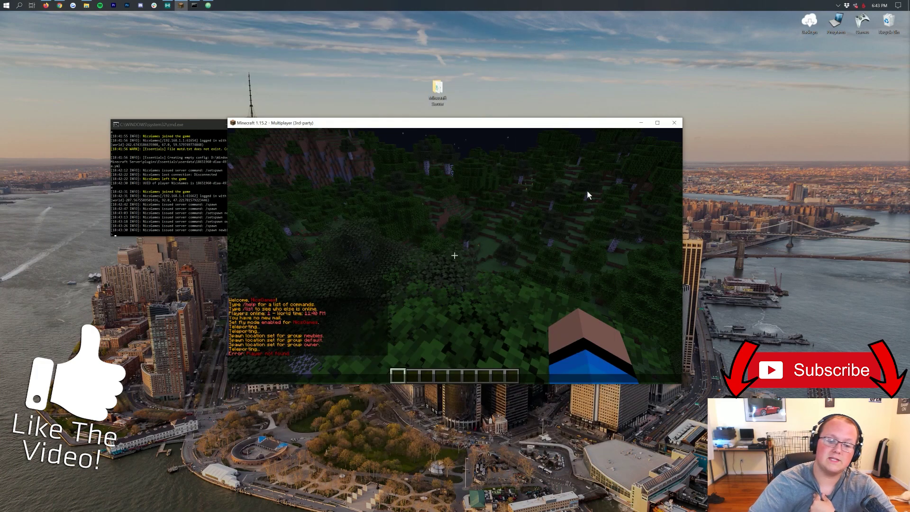